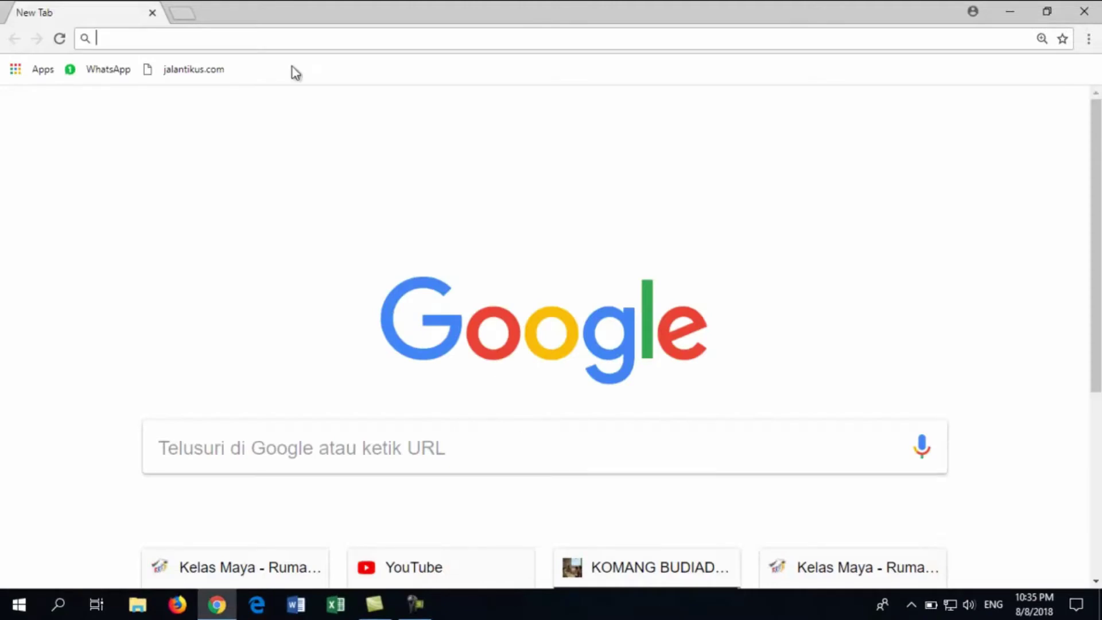
Go to belajar.kemdikbud.go.id/jejakbali, the Kelas Maya Jejak Bali site, in Chrome
type("k")
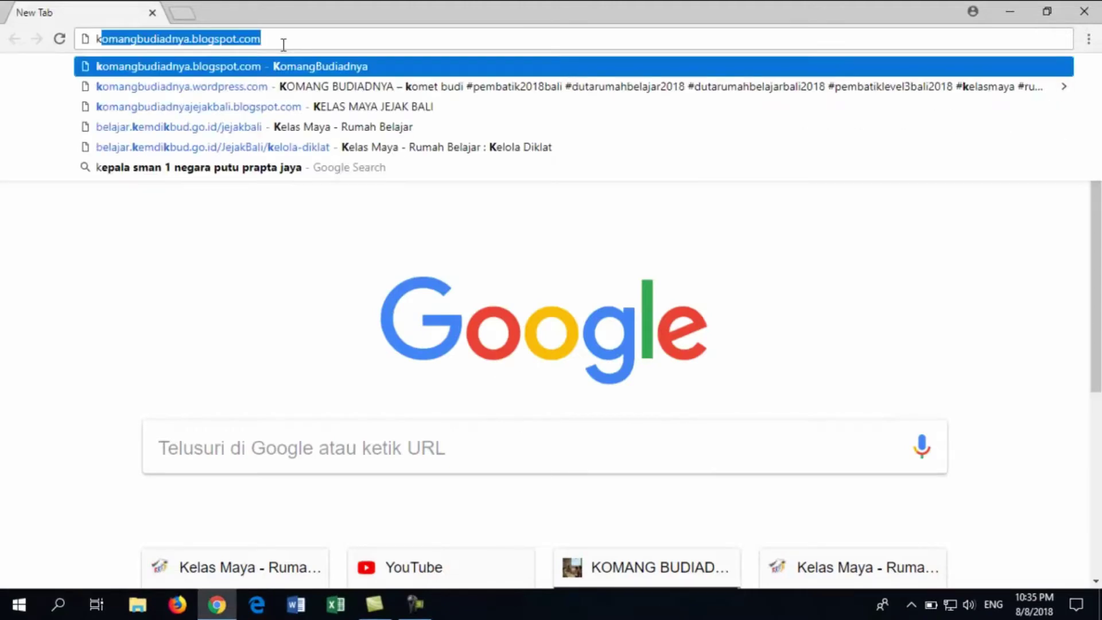
key("BackSpace")
key("BackSpace")
type("be")
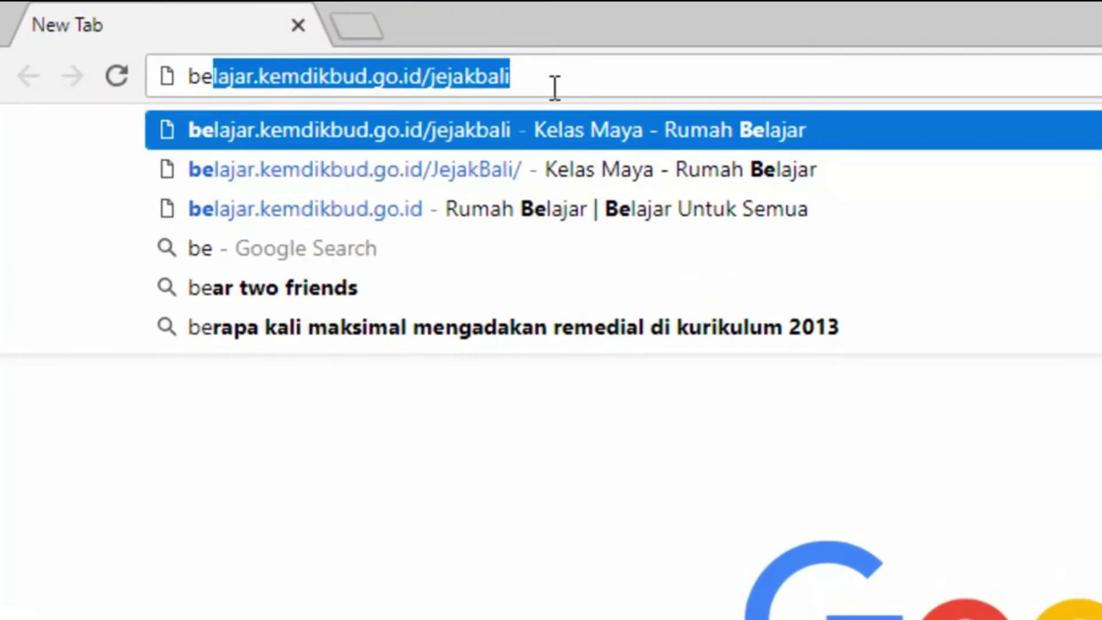
key("Return")
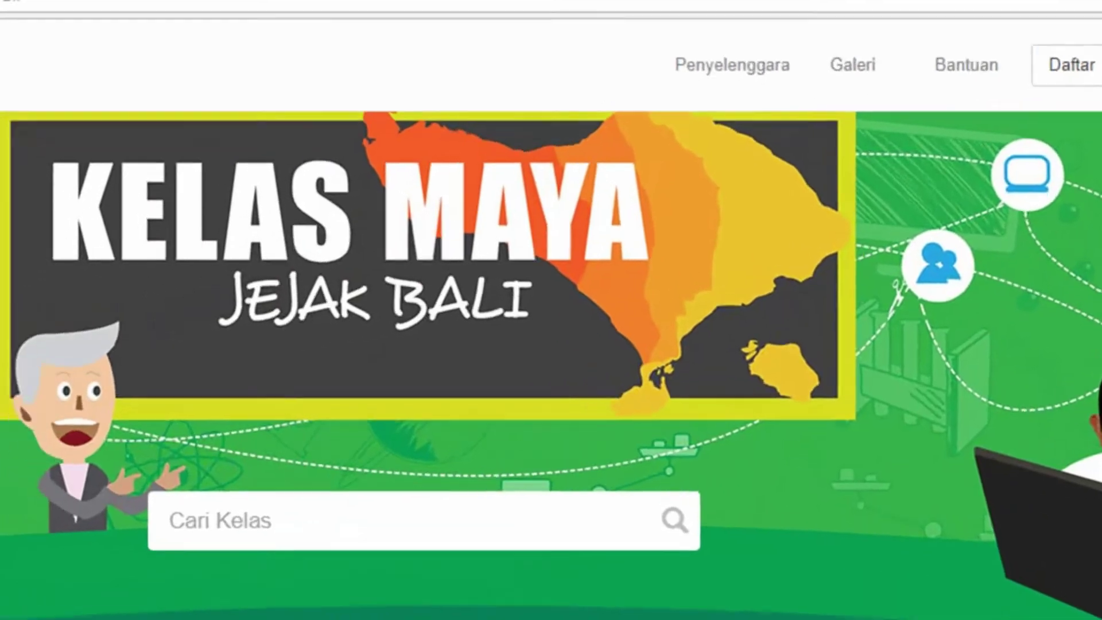
Log in under the Siswa category with the student's username and password
left_click(914, 175)
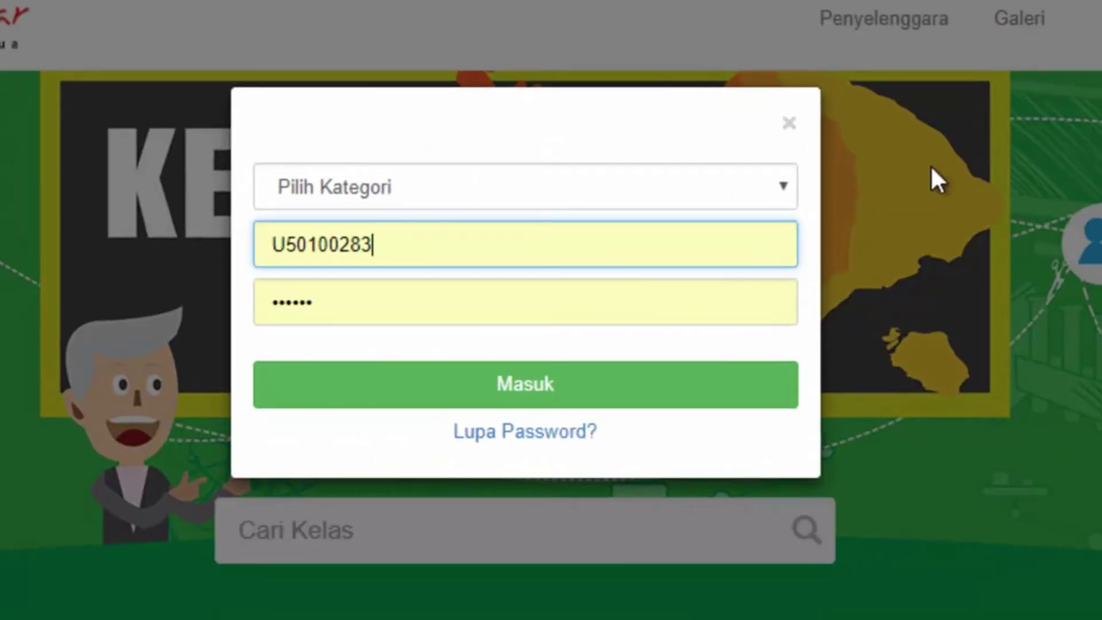
left_click(724, 190)
left_click(622, 274)
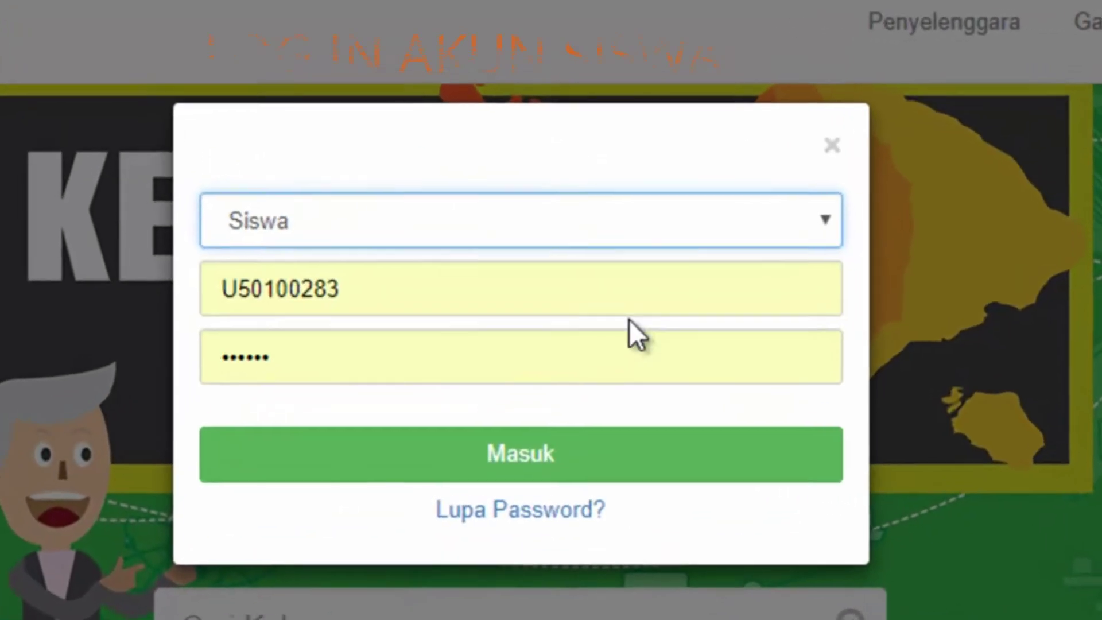
left_click(441, 241)
double_click(441, 240)
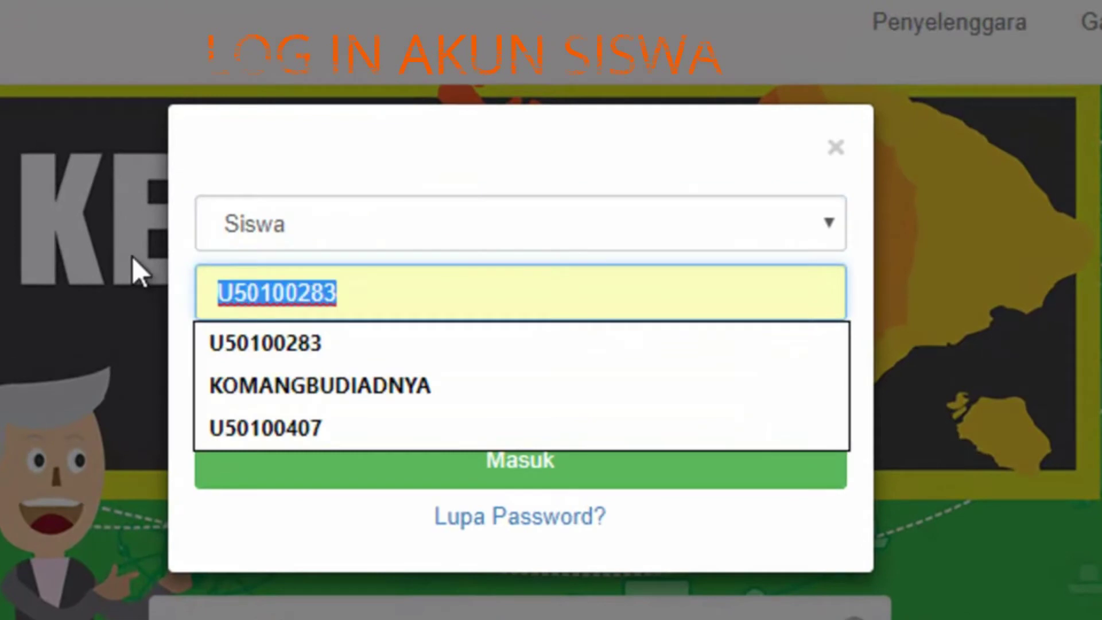
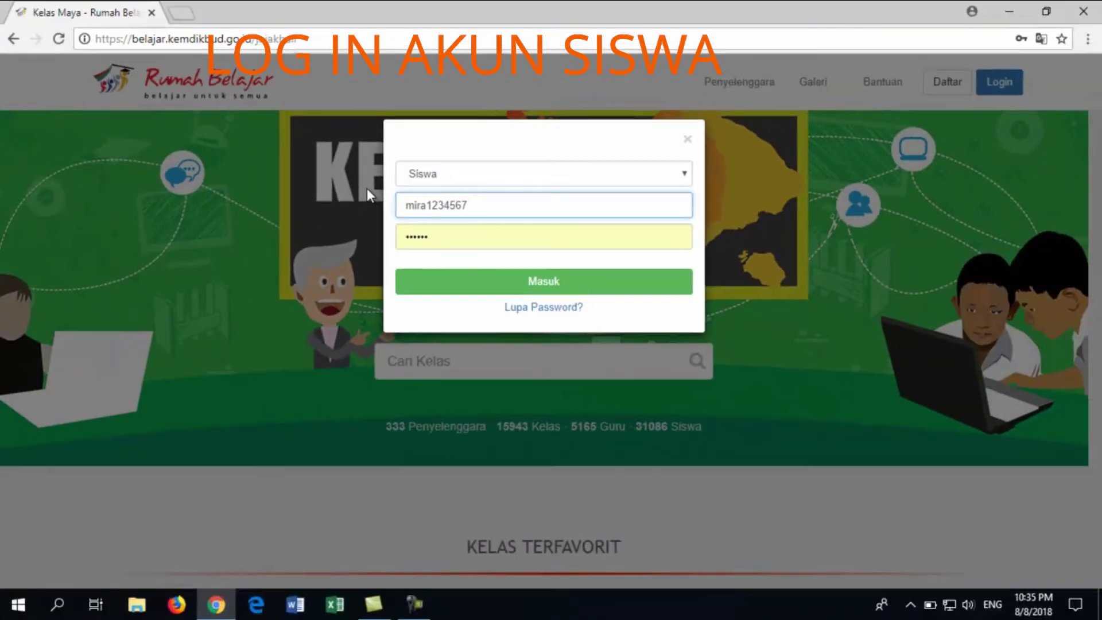
left_click(406, 237)
key("ctrl+a")
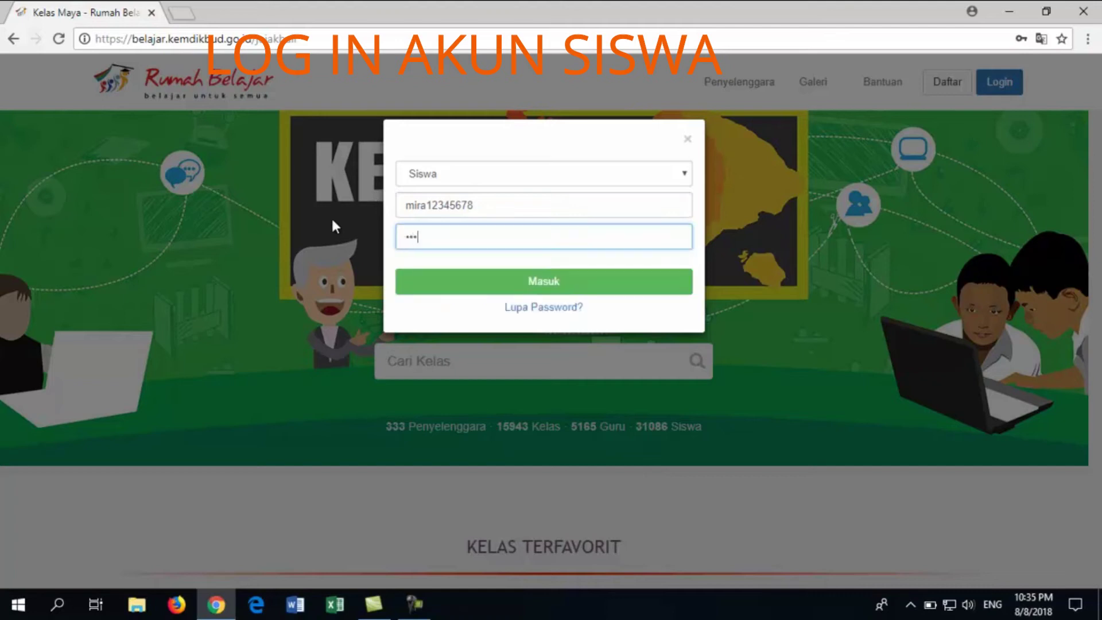
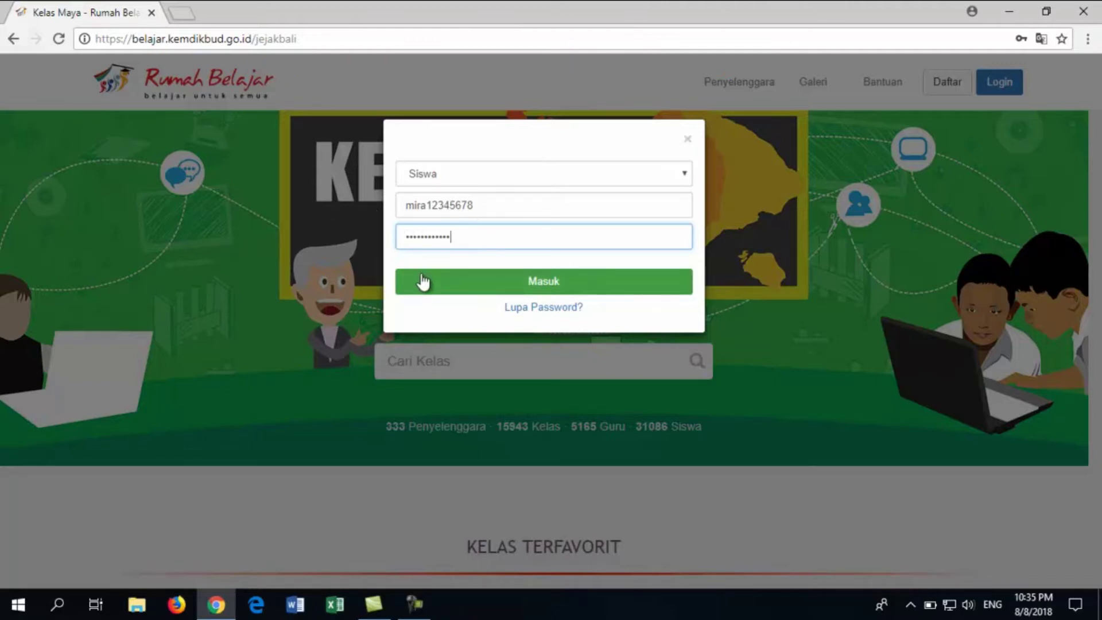
left_click(453, 290)
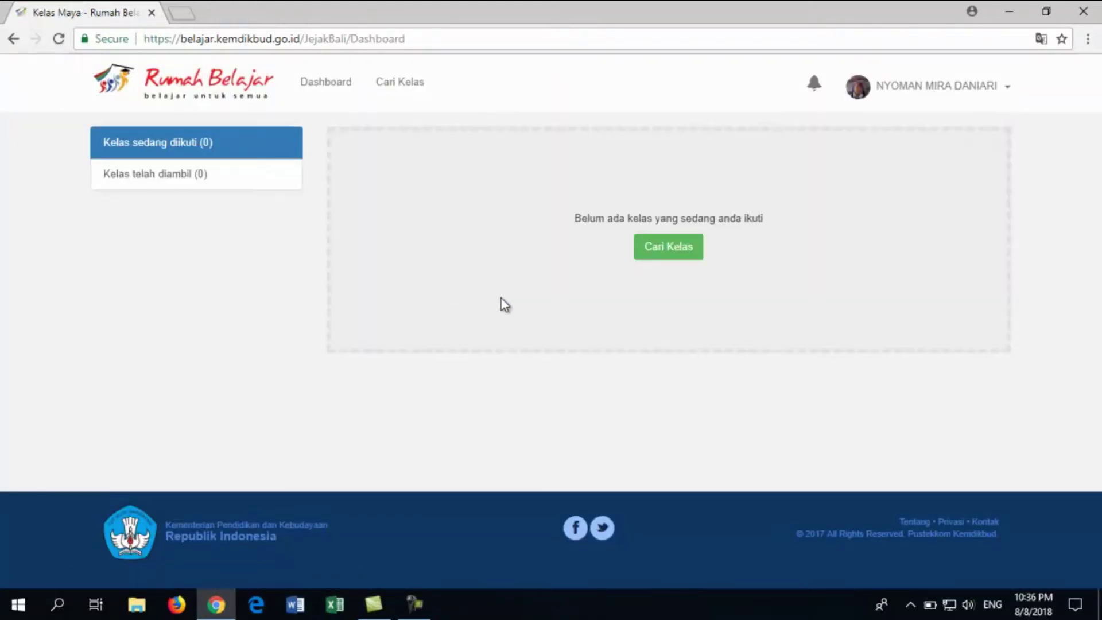
Search the class catalogue for 'bahasa inggris' and go to results page 3
left_click(669, 253)
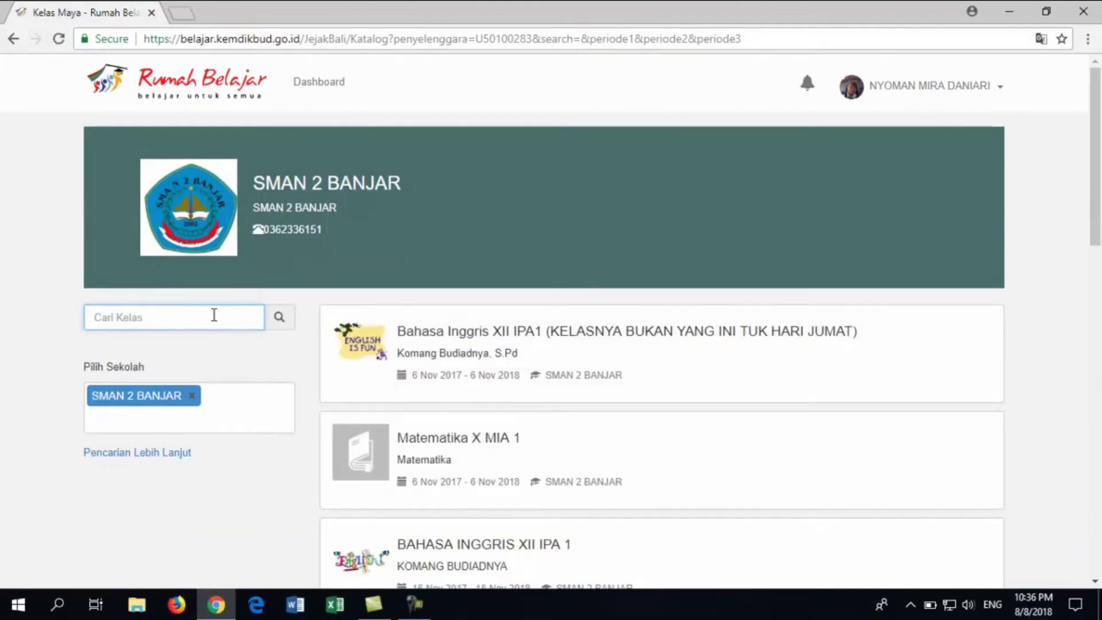
type("bah")
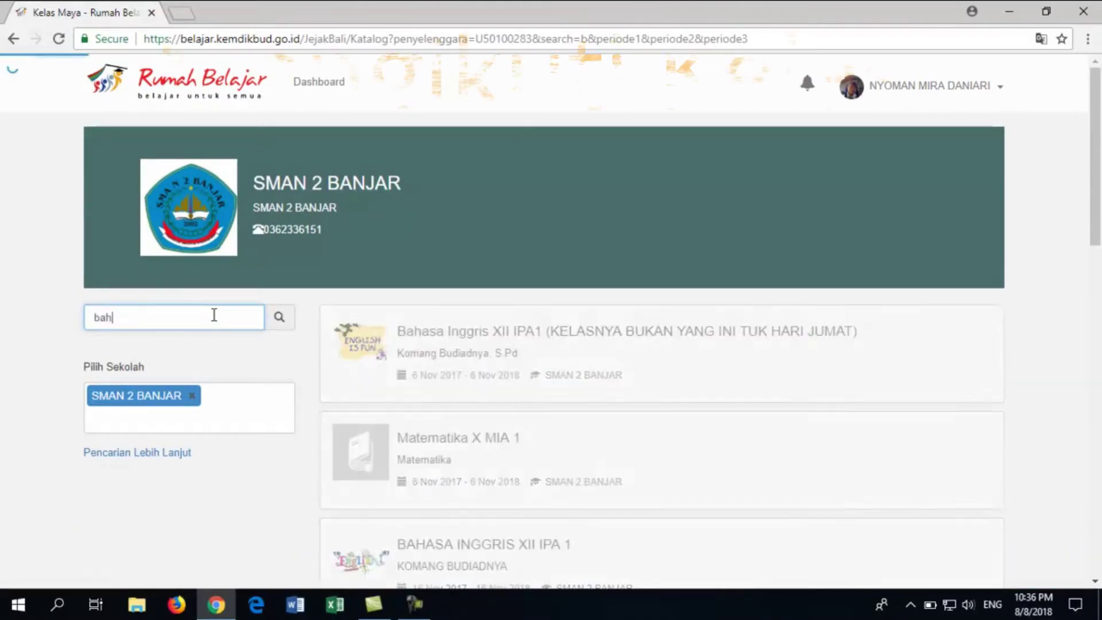
type("asa inggr")
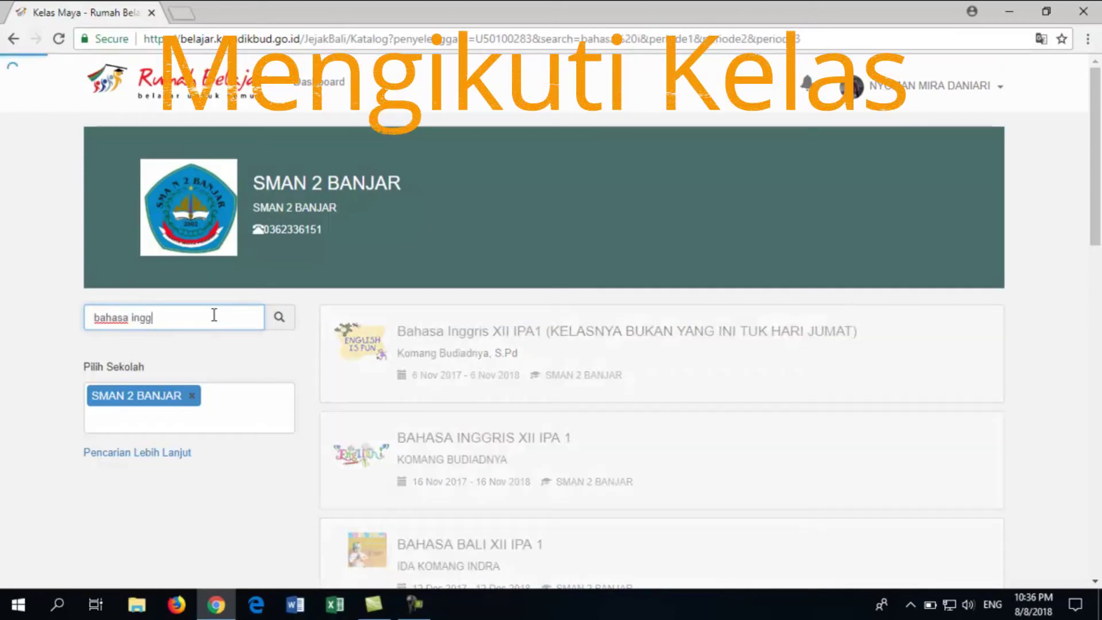
type("is")
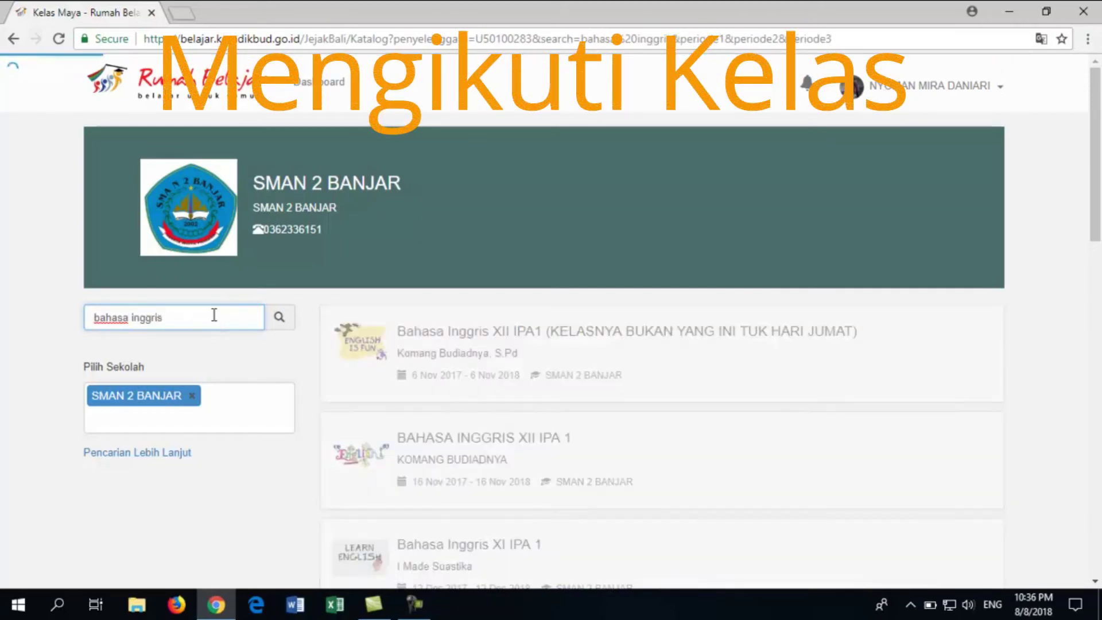
scroll(438, 425, "down", 15)
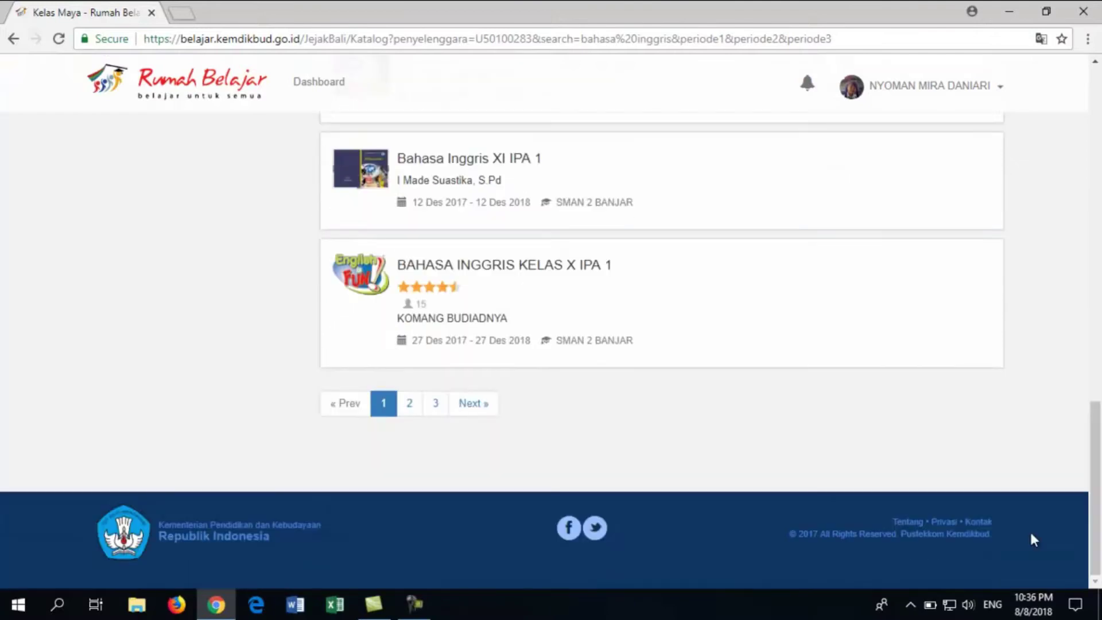
left_click(436, 409)
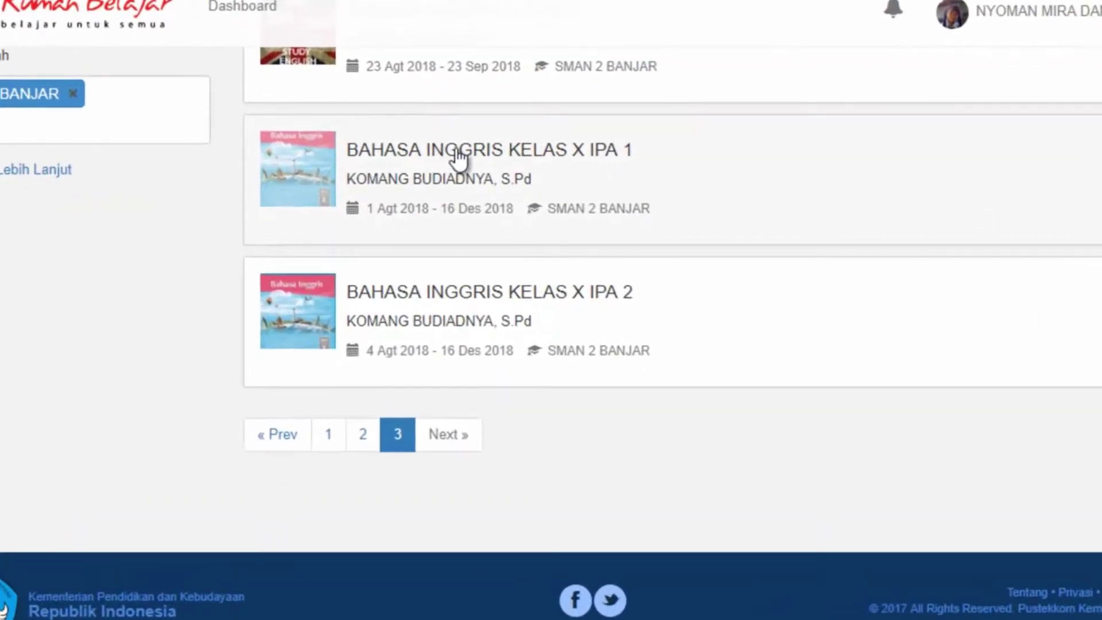
Register for BAHASA INGGRIS KELAS X IPA 1 by entering the class enrolment keyword
left_click(459, 155)
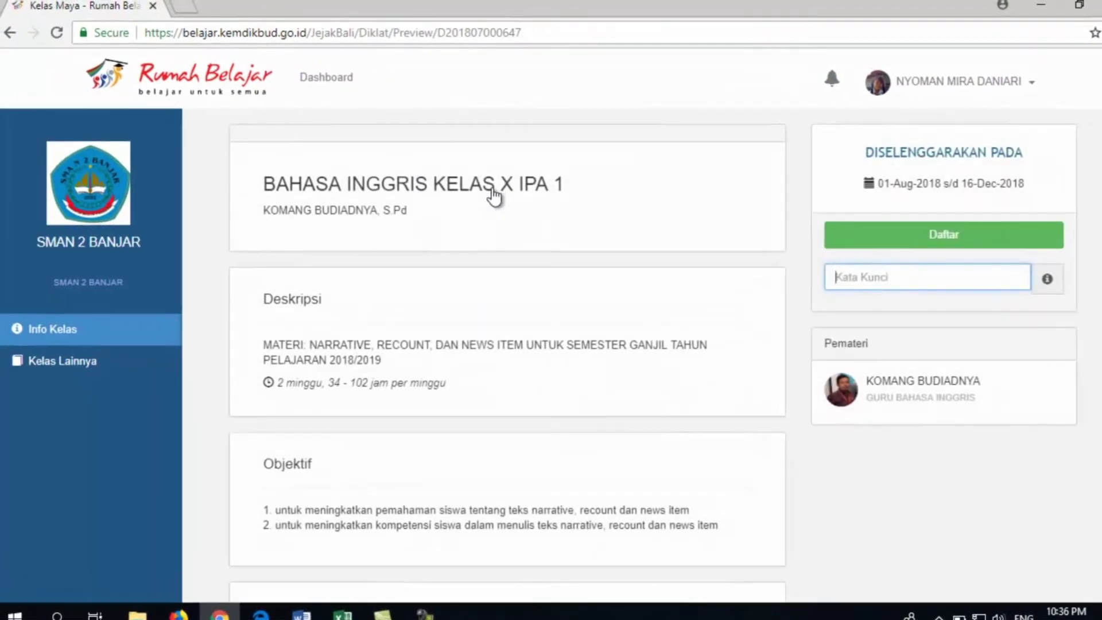
scroll(507, 356, "down", 6)
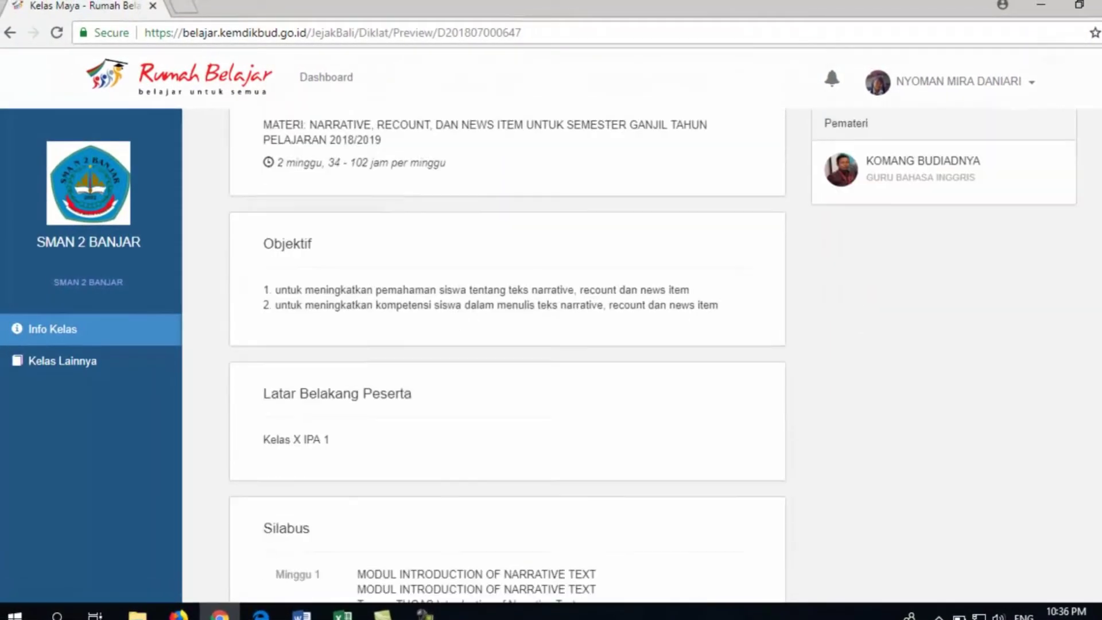
scroll(507, 356, "up", 6)
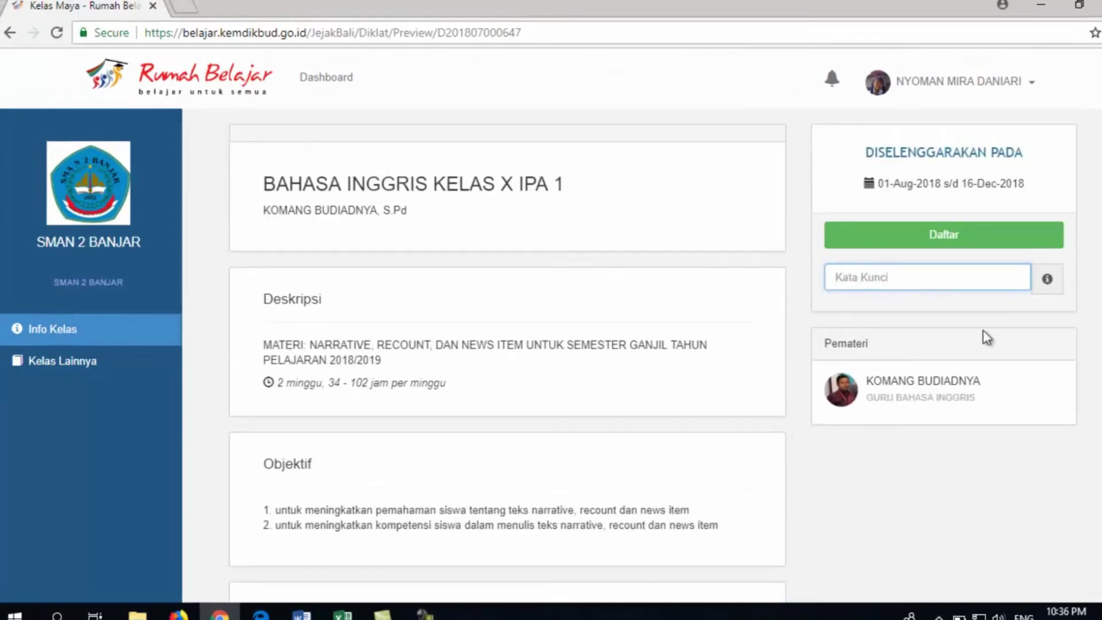
left_click(887, 280)
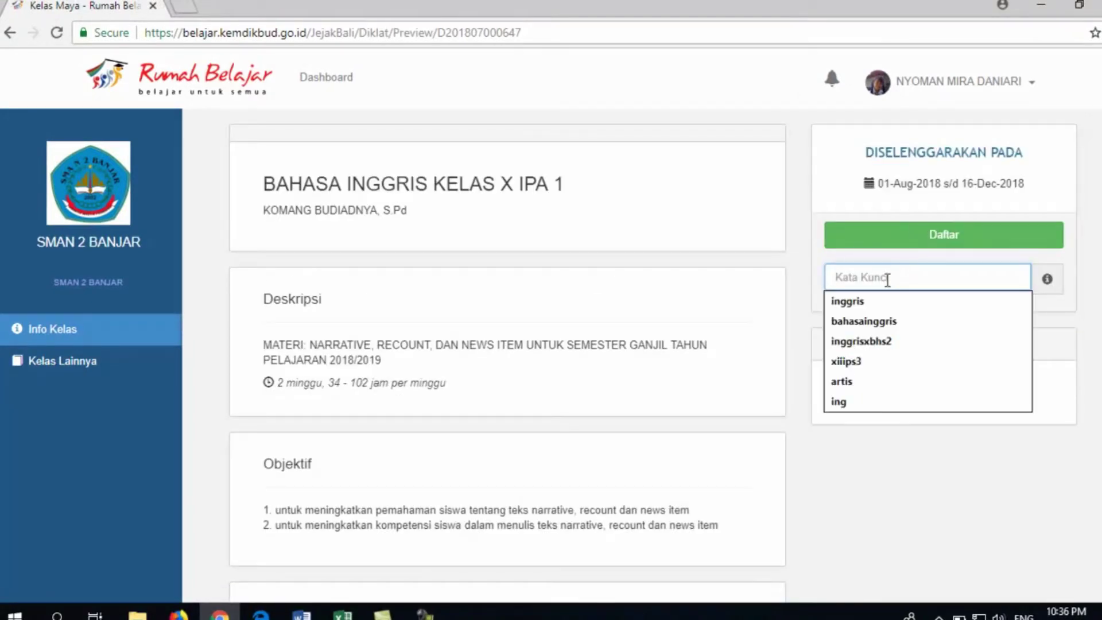
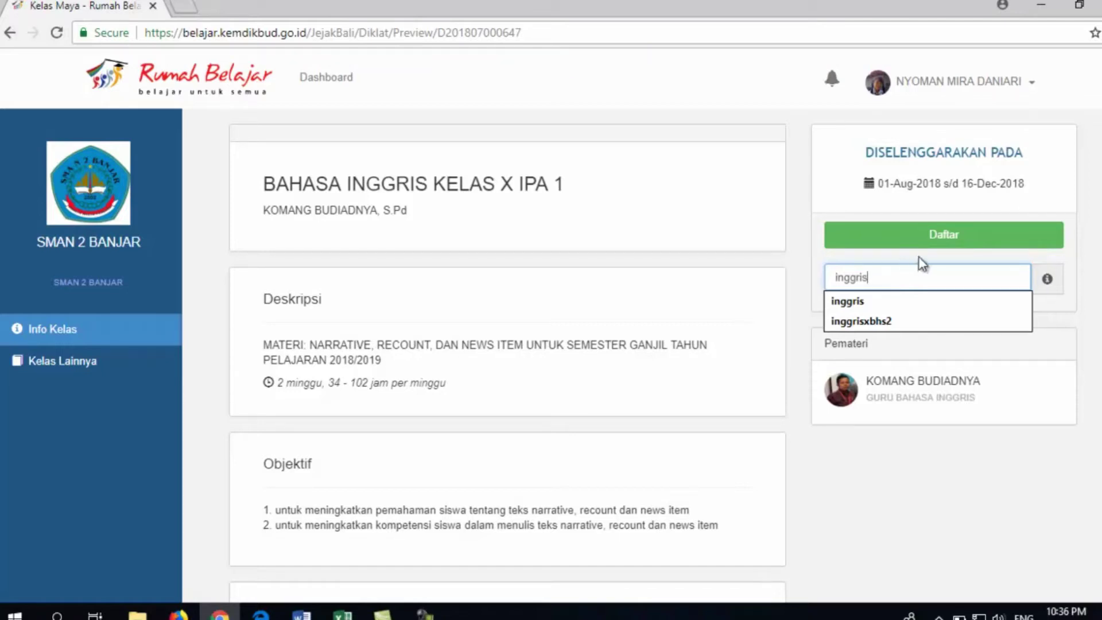
left_click(963, 240)
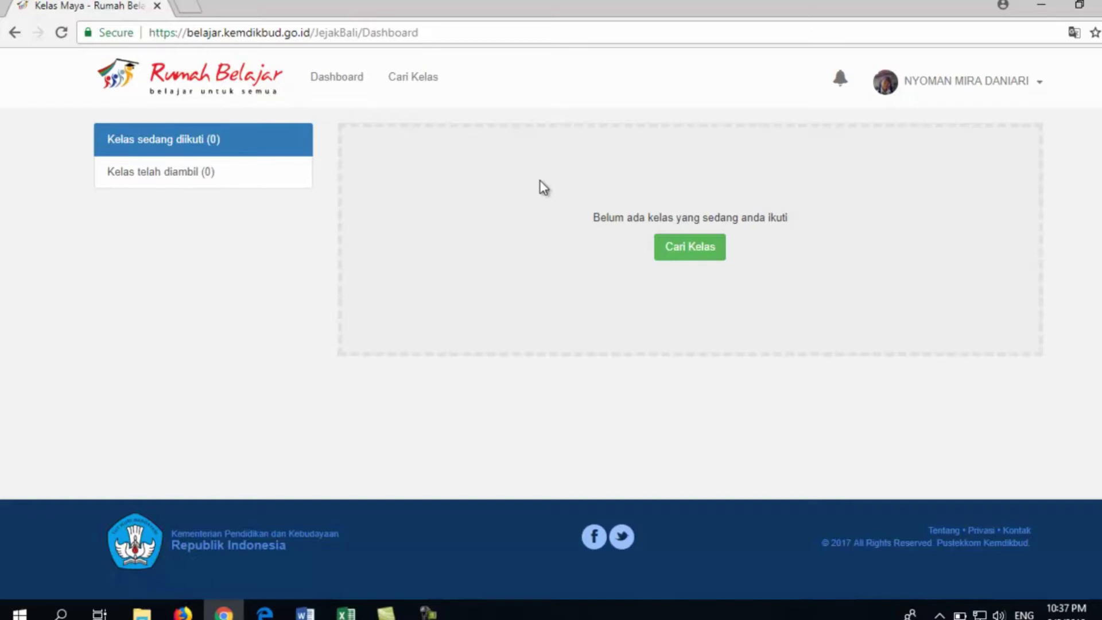
Refresh the Dashboard, view BAHASA INGGRIS KELAS X IPA 1's zero grades, then open its materials
left_click(333, 79)
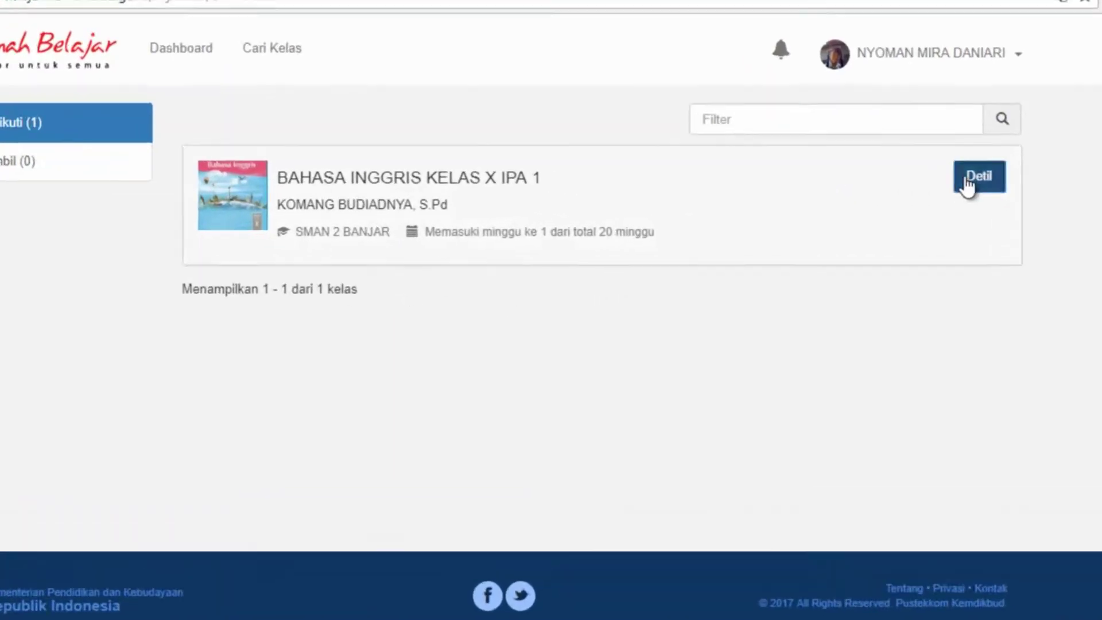
left_click(968, 187)
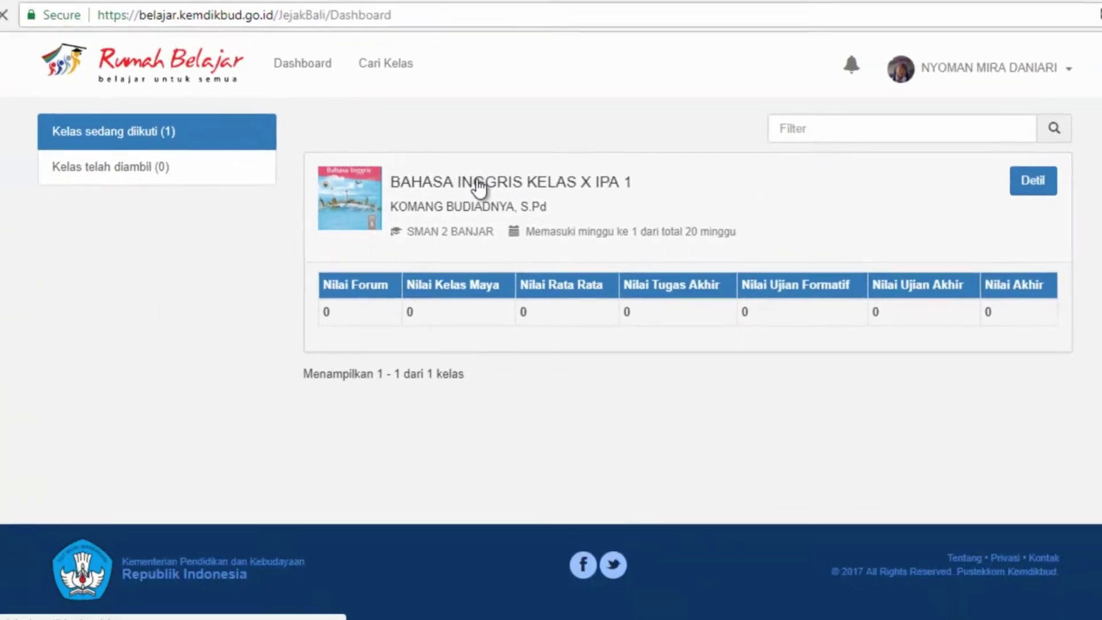
left_click(477, 185)
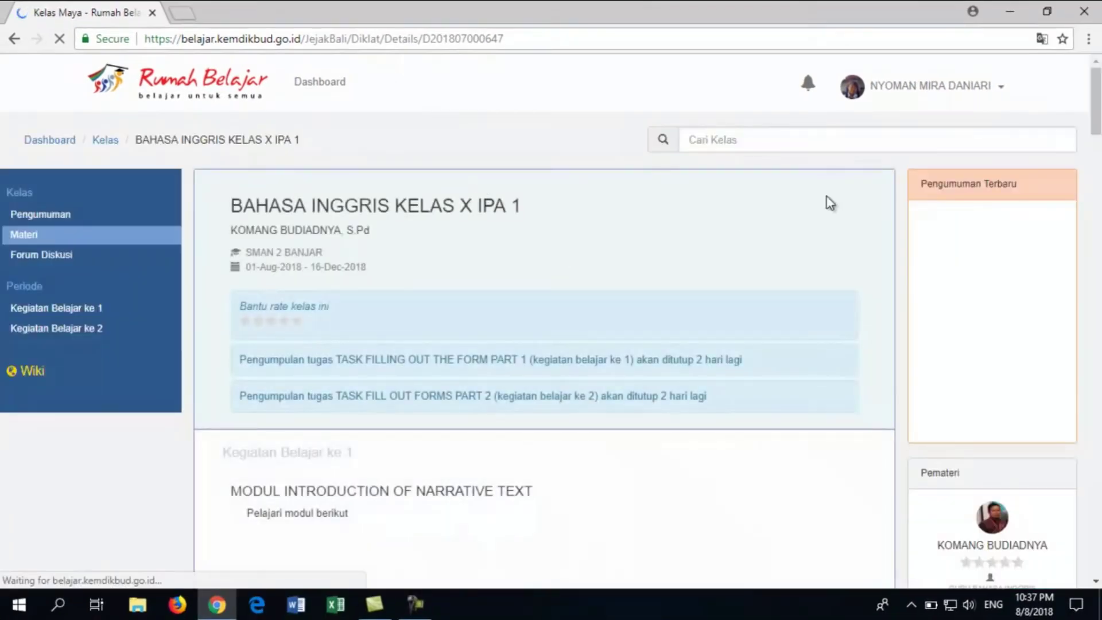
scroll(739, 215, "down", 4)
scroll(544, 350, "down", 7)
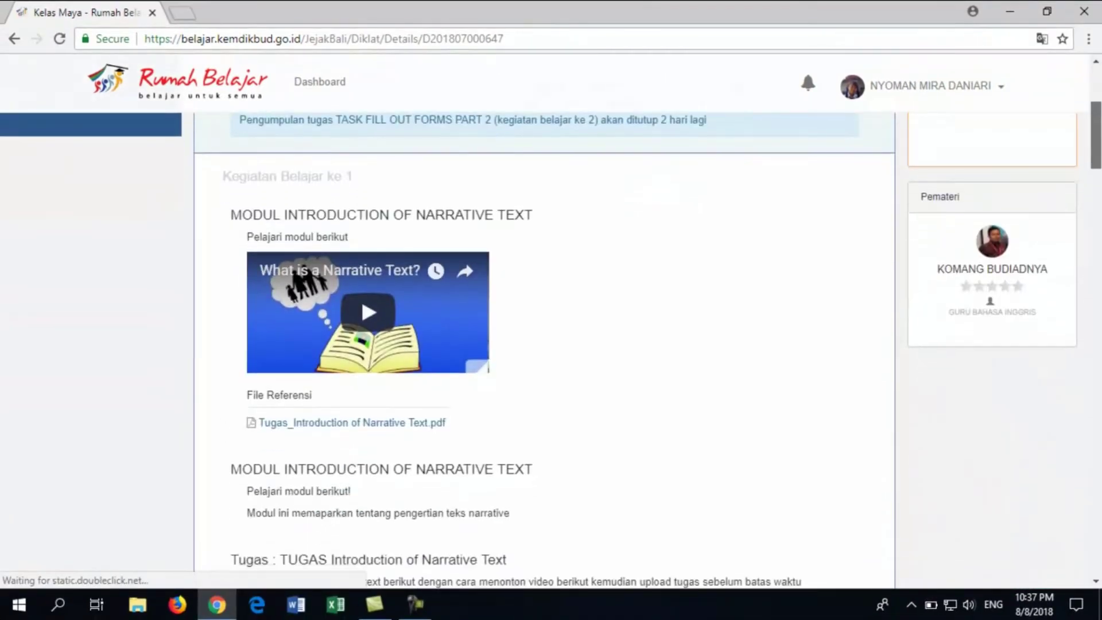
scroll(544, 351, "down", 15)
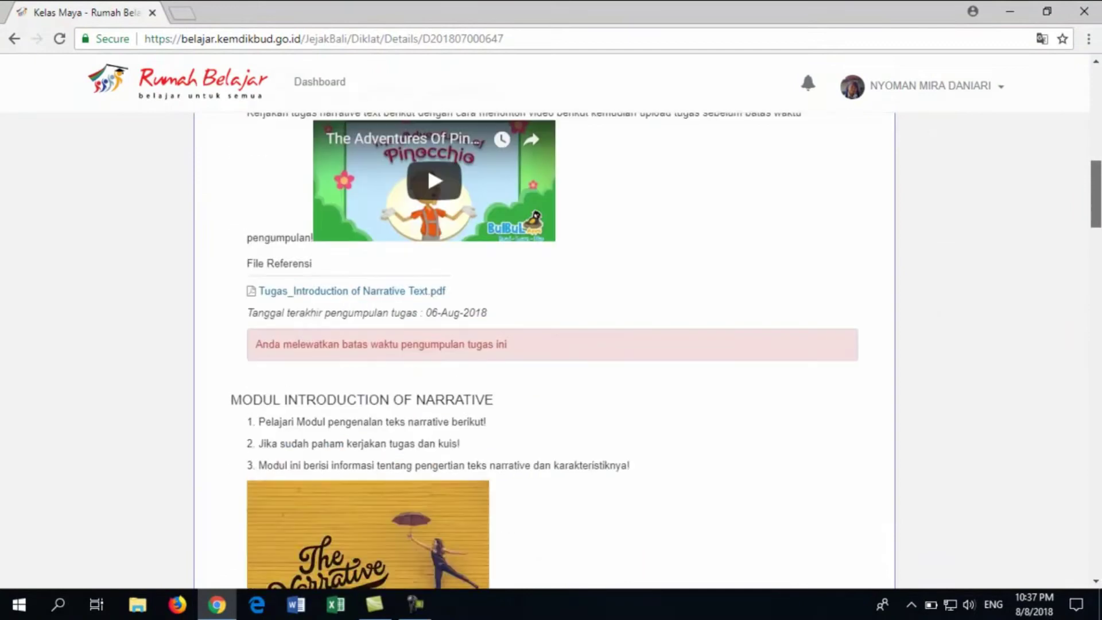
scroll(894, 282, "down", 12)
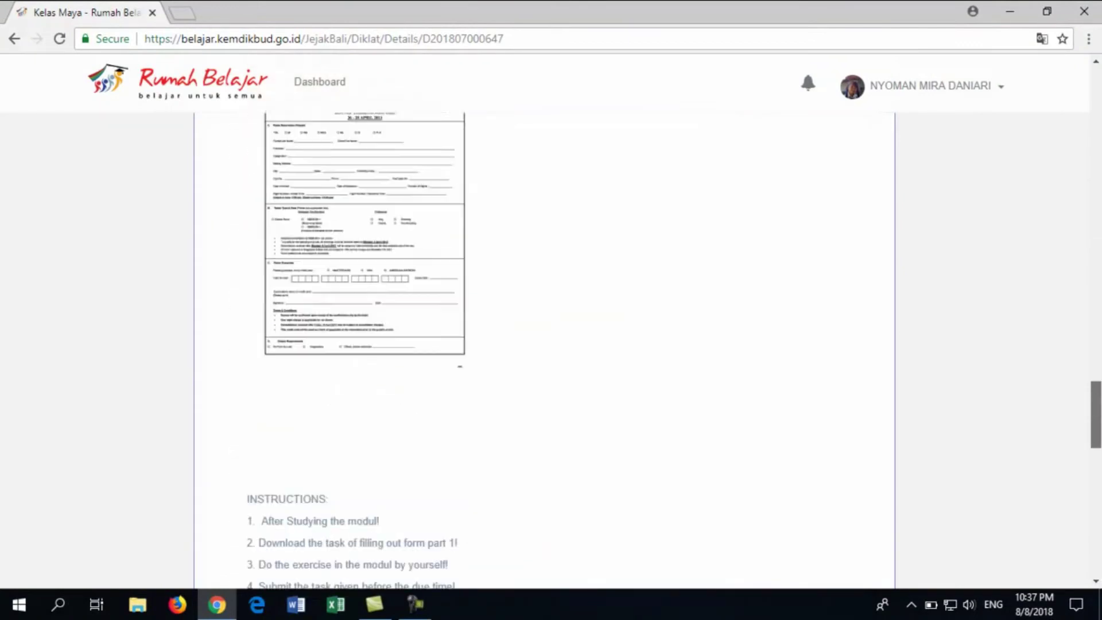
right_click(894, 282)
key("Escape")
scroll(551, 350, "down", 10)
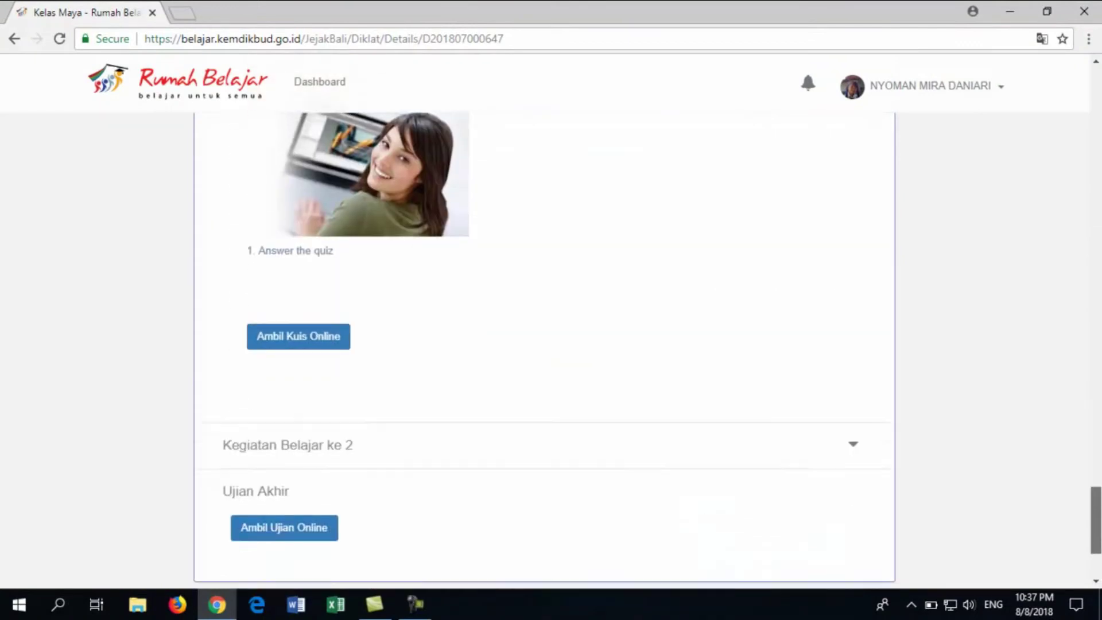
scroll(544, 322, "up", 1)
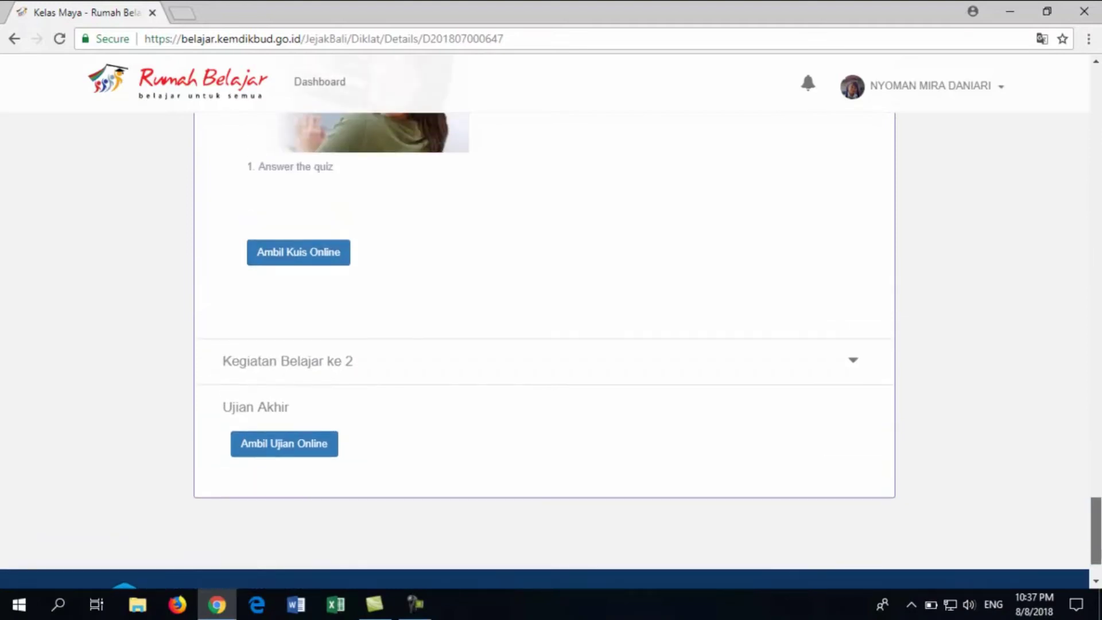
scroll(551, 350, "up", 1)
scroll(1001, 129, "up", 15)
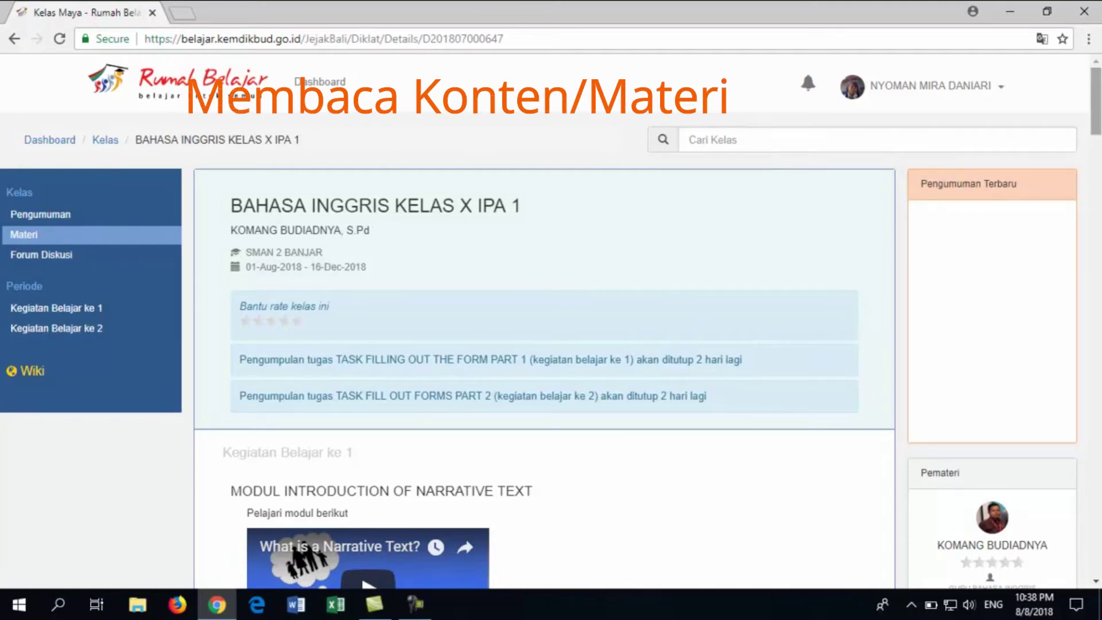
scroll(401, 322, "down", 1)
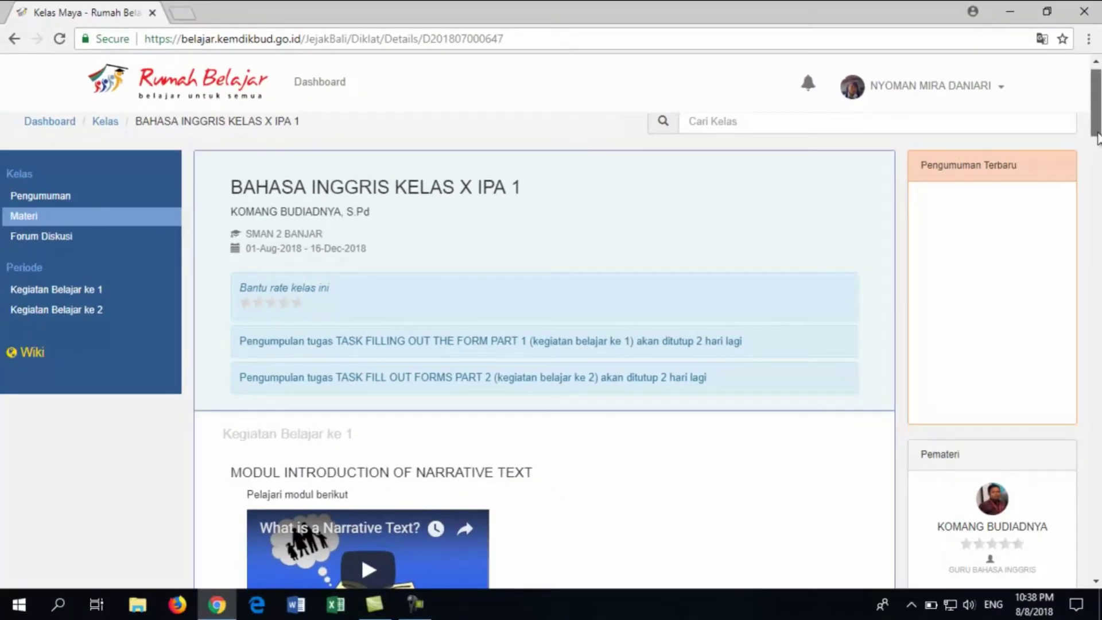
left_click_drag(1098, 138, 1098, 368)
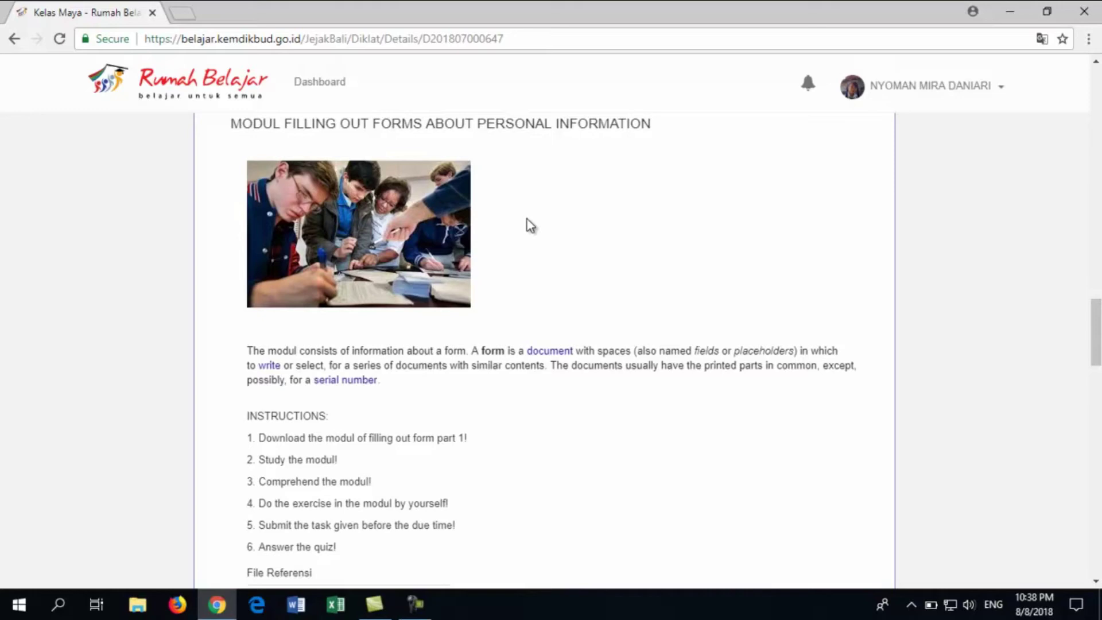
left_click_drag(1097, 333, 1096, 338)
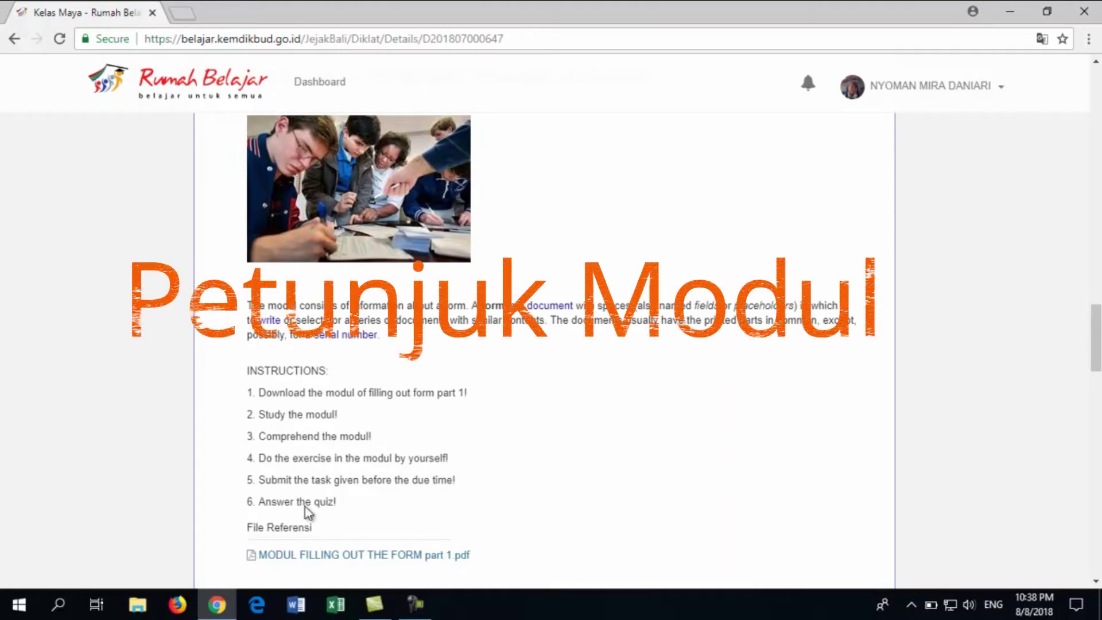
left_click_drag(1097, 338, 1096, 353)
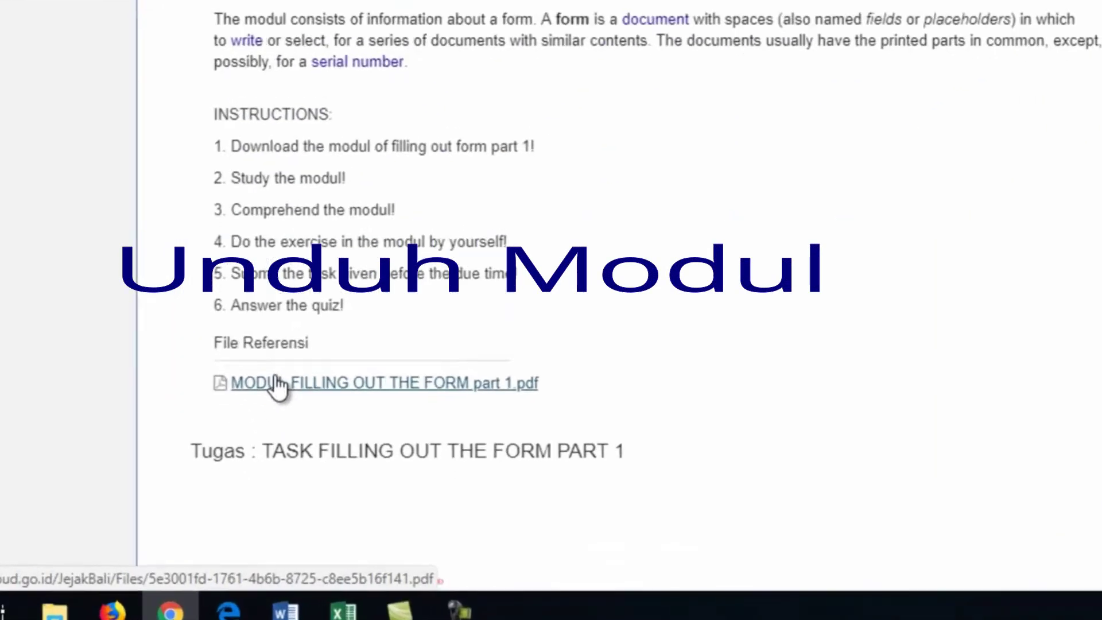
Download MODUL FILLING OUT THE FORM part 1.pdf and open it to read
left_click(281, 353)
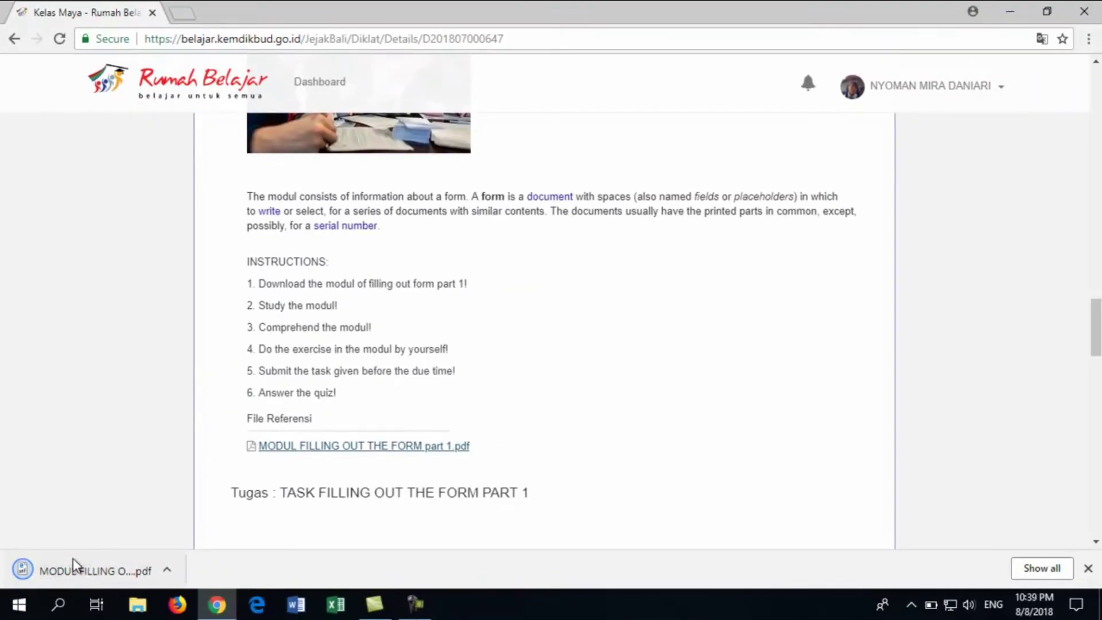
left_click(73, 571)
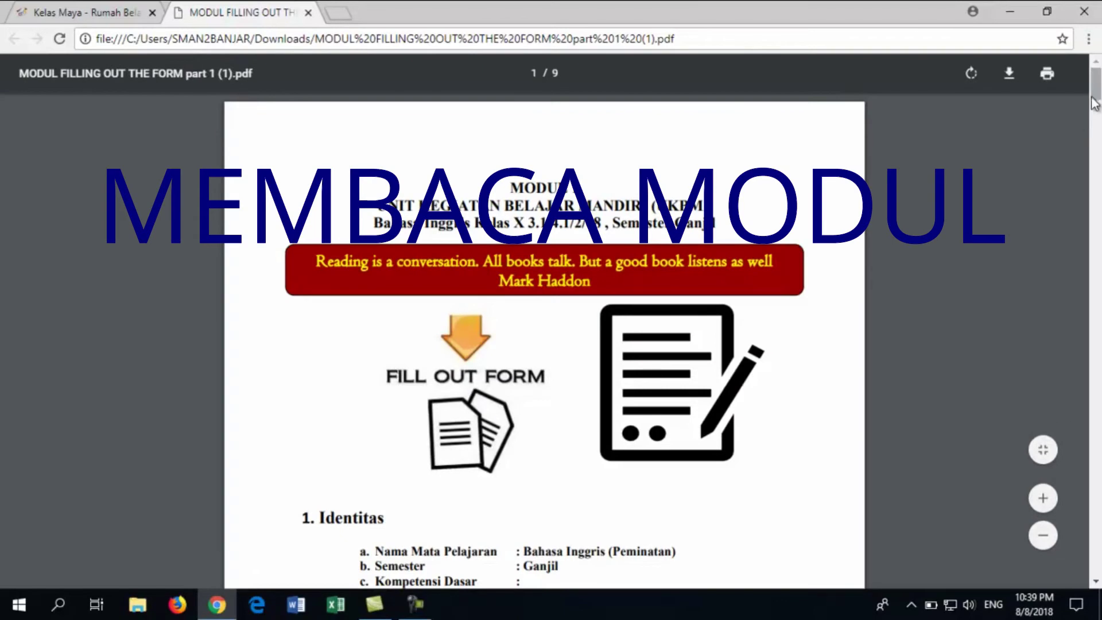
left_click_drag(1095, 103, 405, 72)
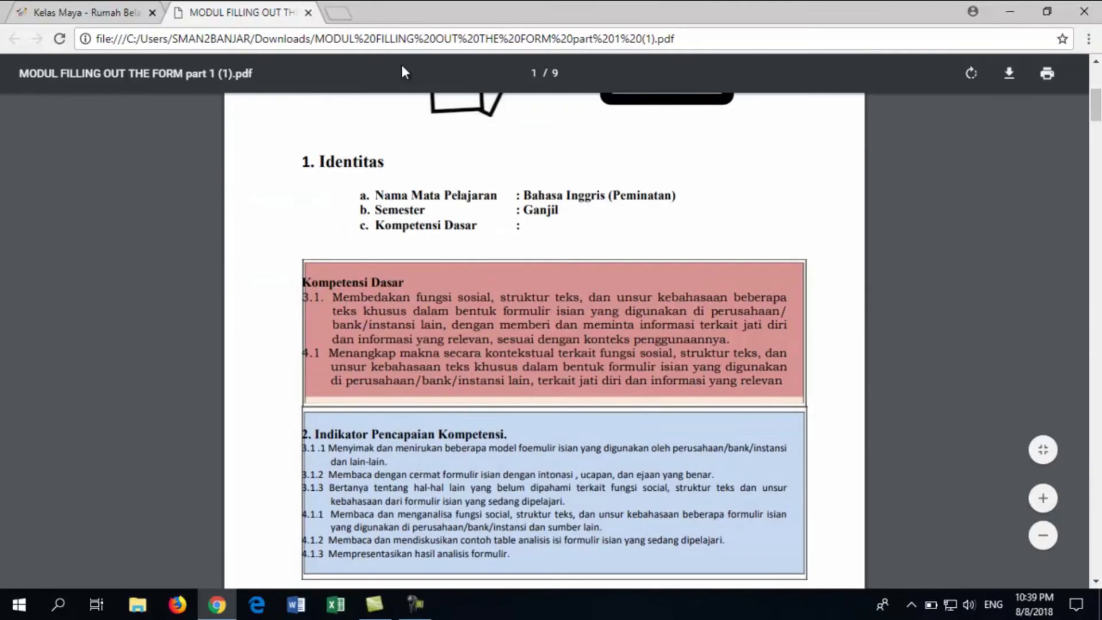
Close the module PDF tab and scroll the course page down to the Part 1 task
left_click(309, 13)
scroll(542, 287, "down", 3)
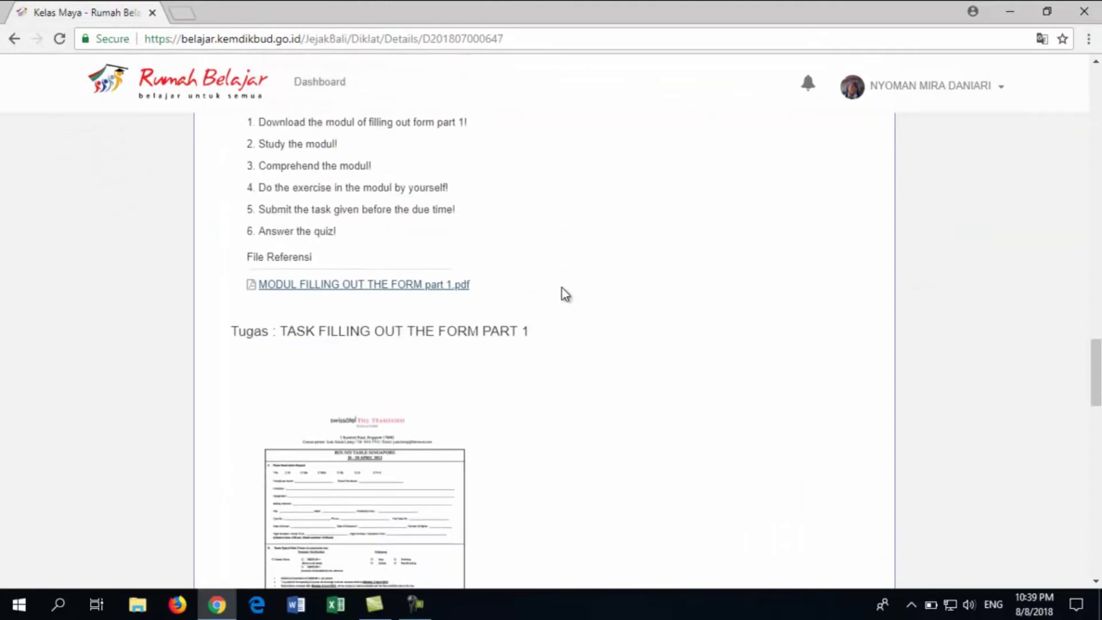
scroll(641, 307, "down", 2)
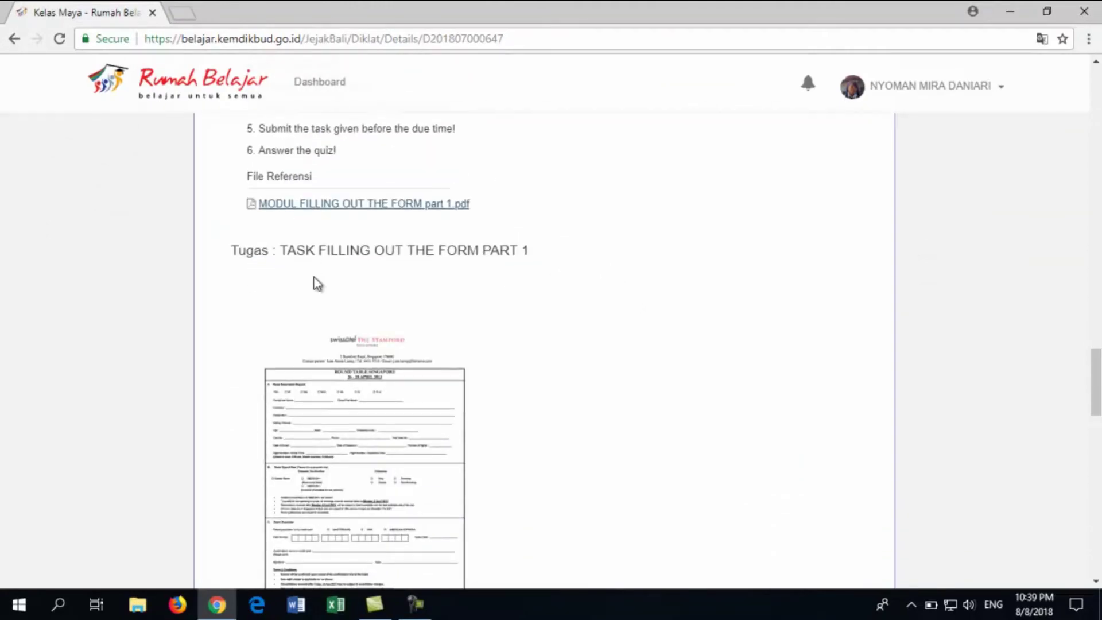
scroll(314, 287, "down", 2)
scroll(344, 296, "down", 3)
scroll(499, 238, "up", 3)
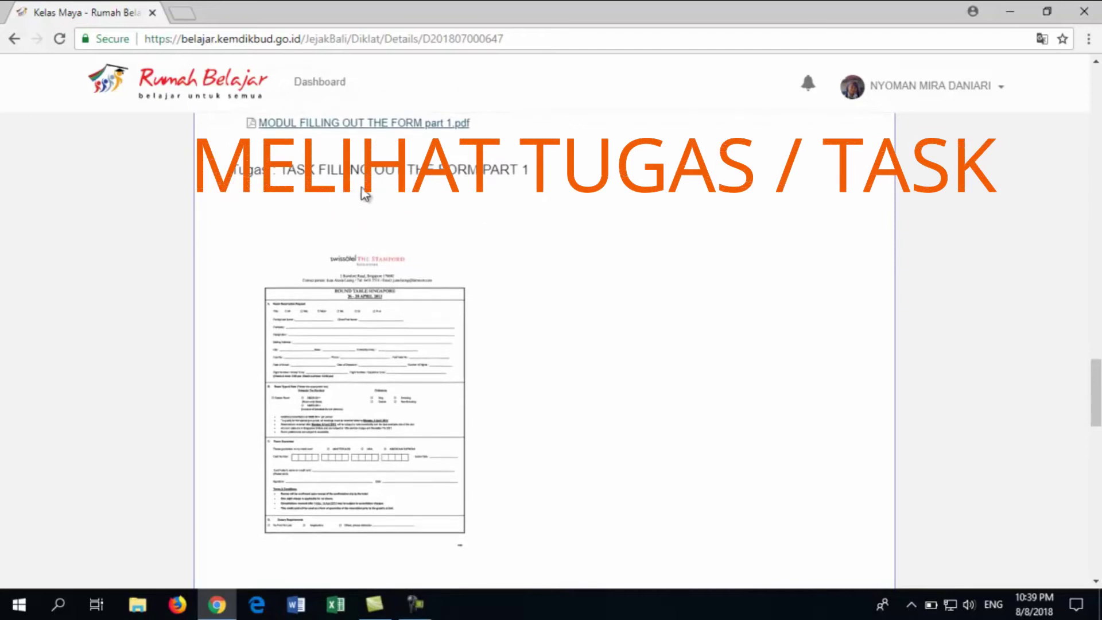
scroll(519, 185, "down", 2)
scroll(521, 185, "down", 3)
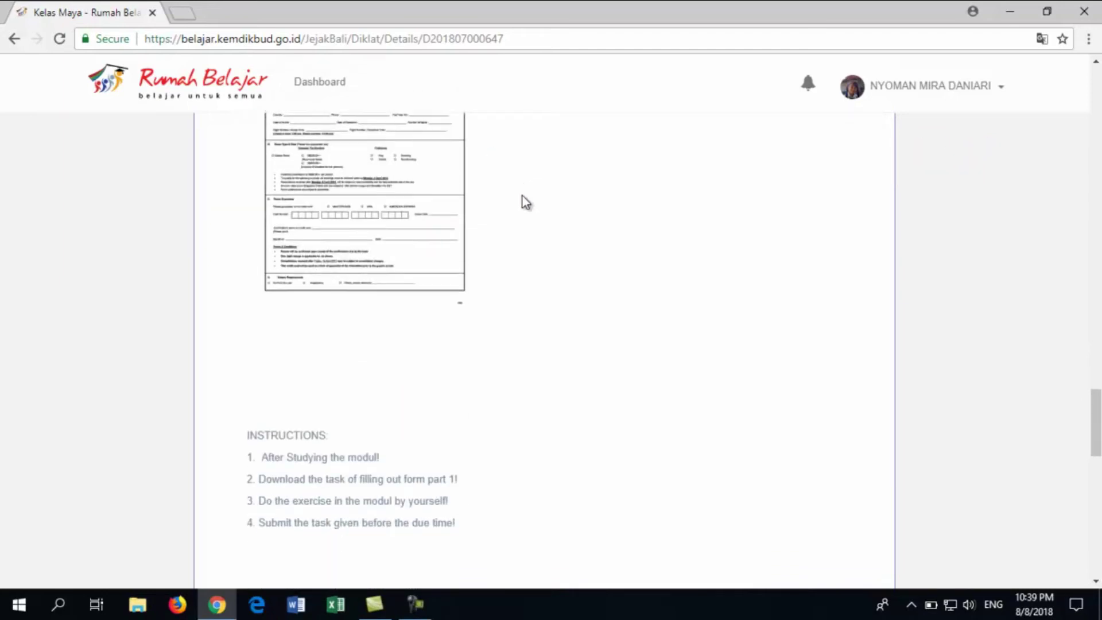
scroll(264, 411, "down", 3)
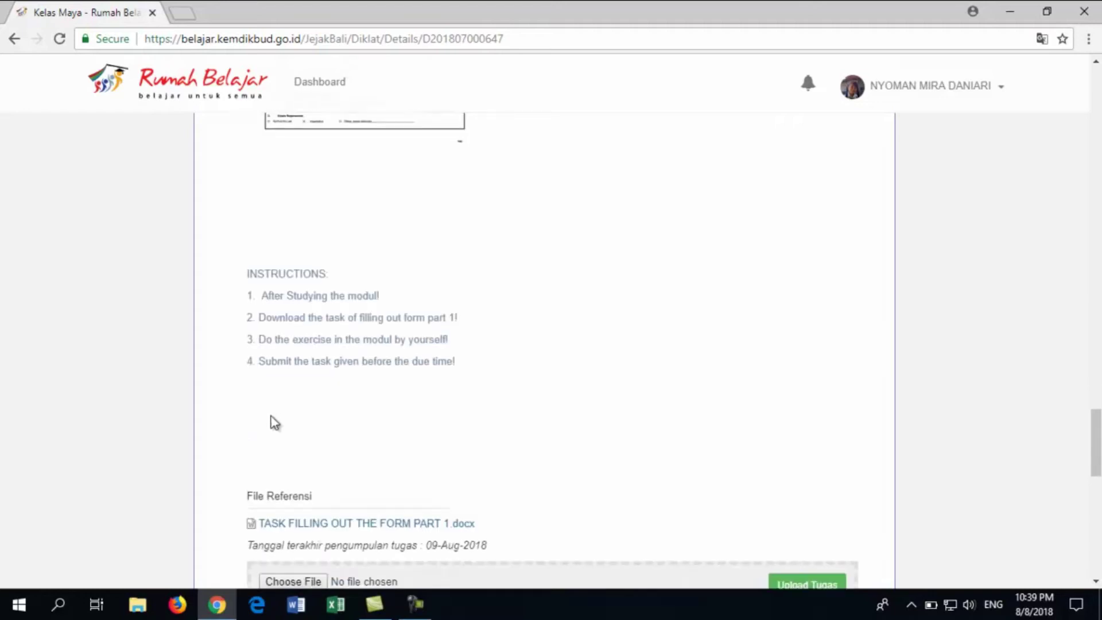
scroll(445, 315, "down", 2)
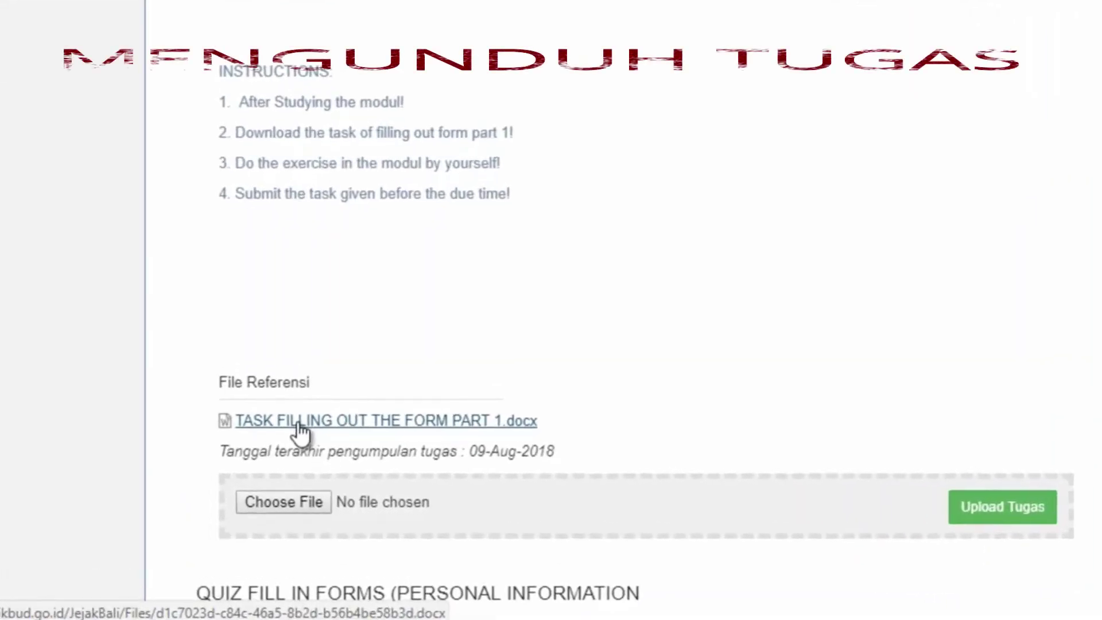
Download TASK FILLING OUT THE FORM PART 1.docx and open it from the download bar
left_click(300, 425)
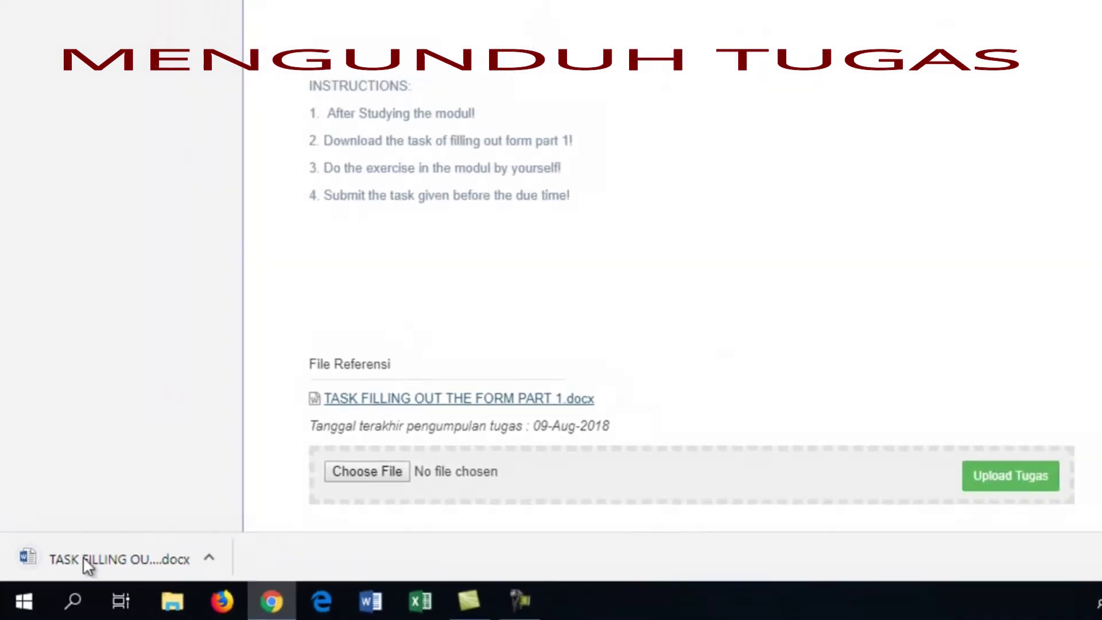
left_click(115, 540)
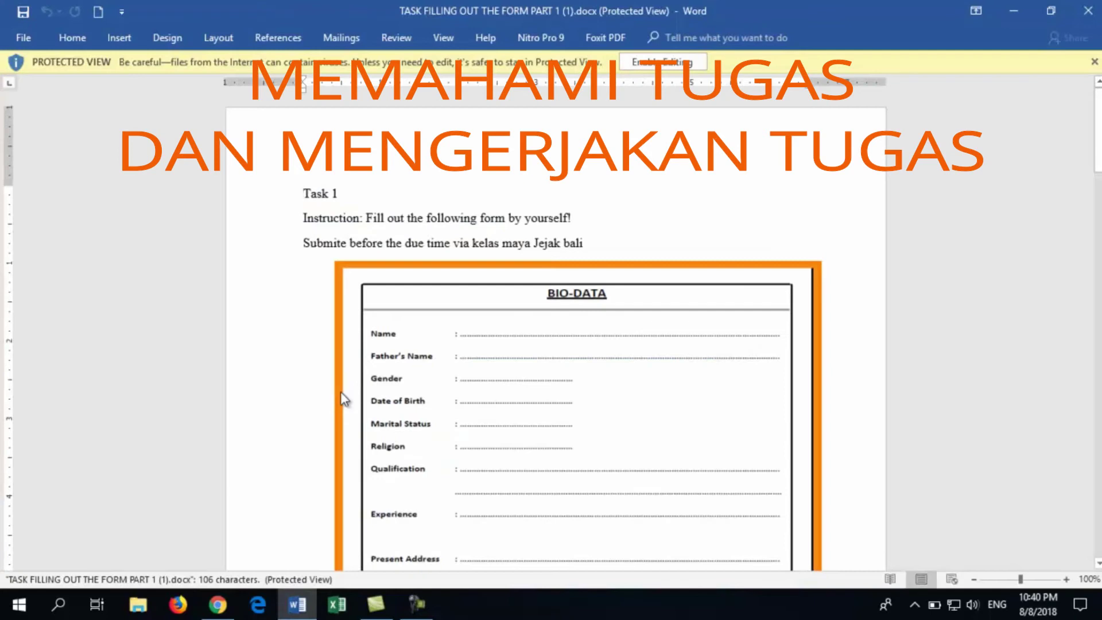
Look over the task's BIO-DATA form in Word, then close Word
mouse_move(1098, 131)
left_mouse_down()
mouse_move(1099, 253)
mouse_move(1100, 124)
left_mouse_up()
left_click(580, 392)
left_click(1098, 3)
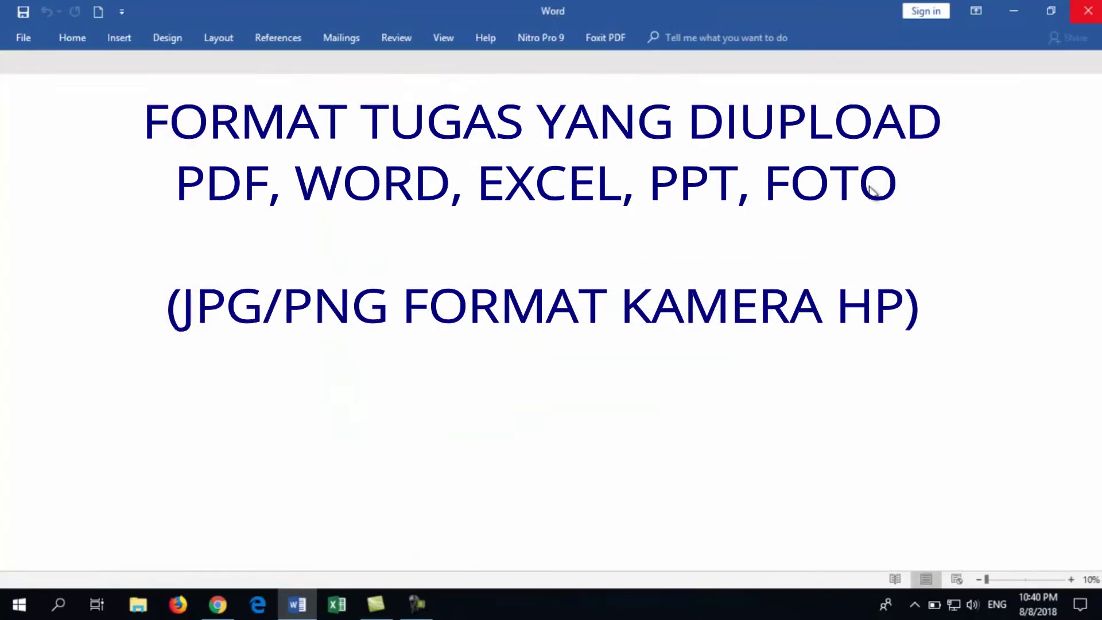
scroll(861, 264, "down", 1)
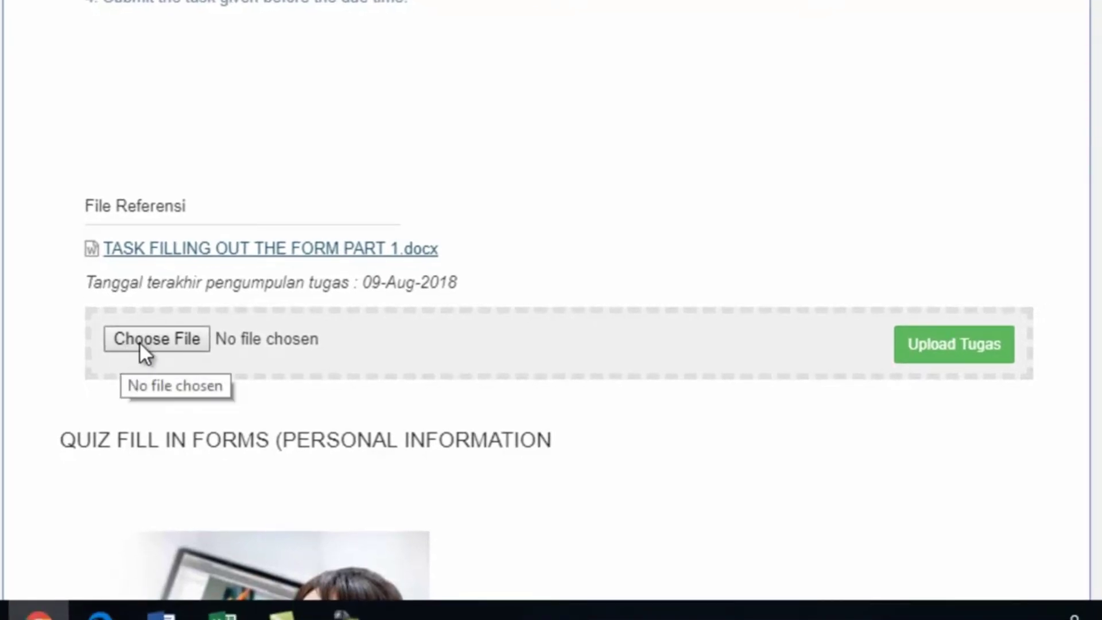
Attach bank.jpg from Downloads as the task answer and submit it with Upload Tugas
left_click(141, 347)
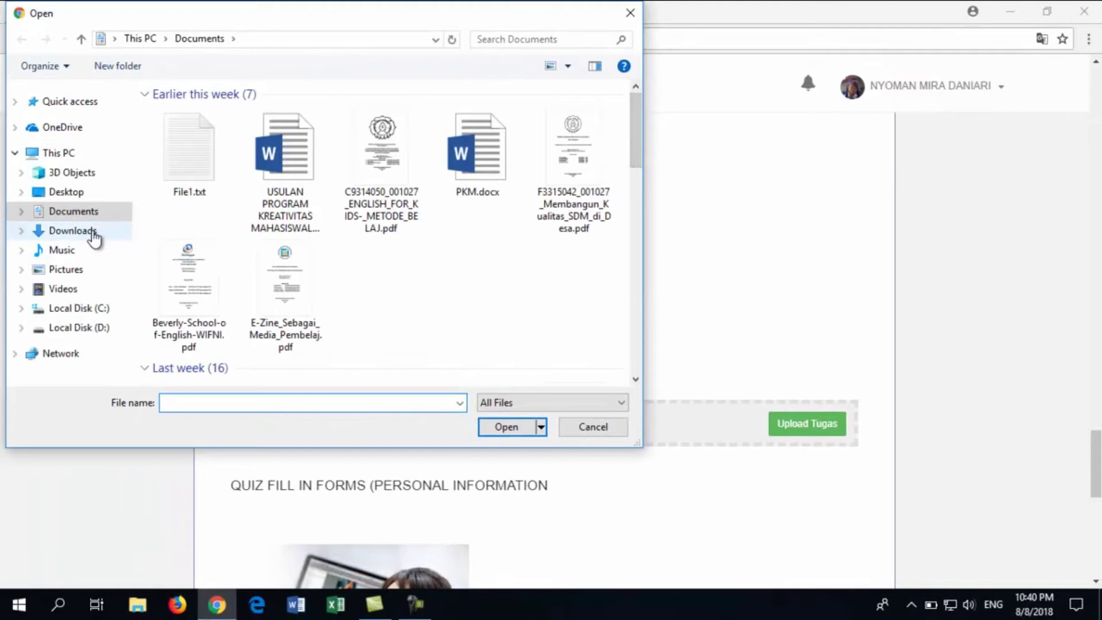
left_click(94, 235)
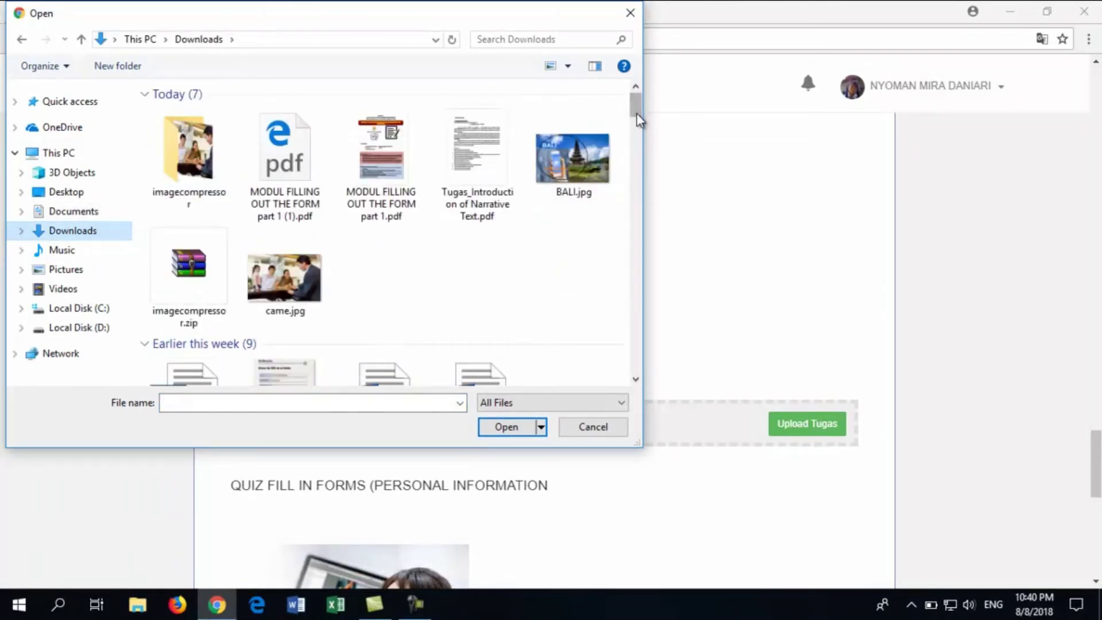
left_click_drag(636, 113, 641, 132)
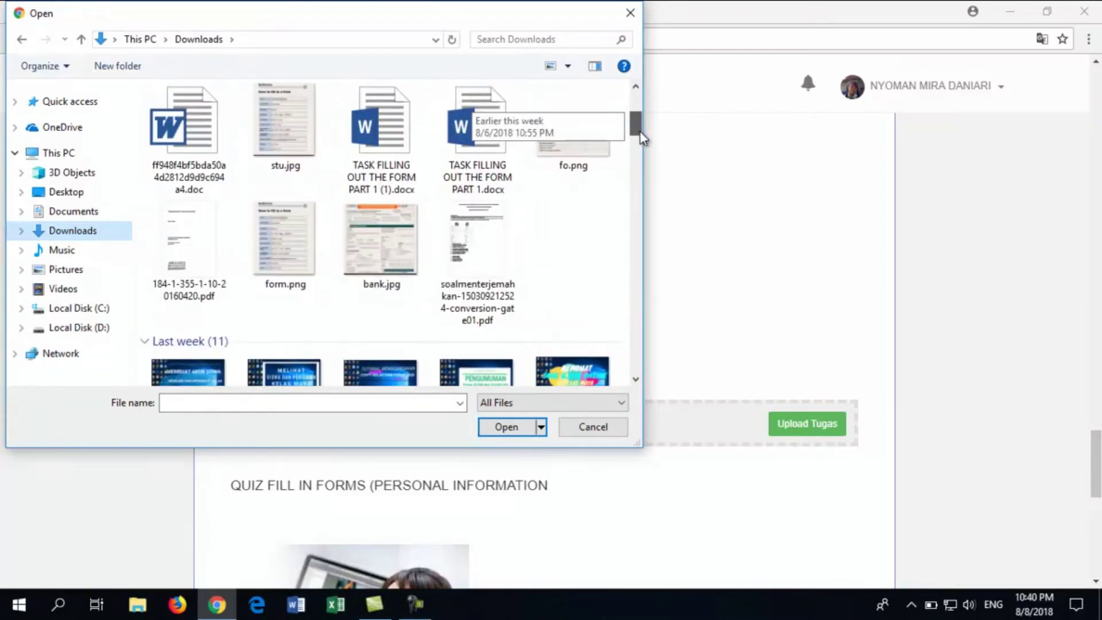
double_click(404, 239)
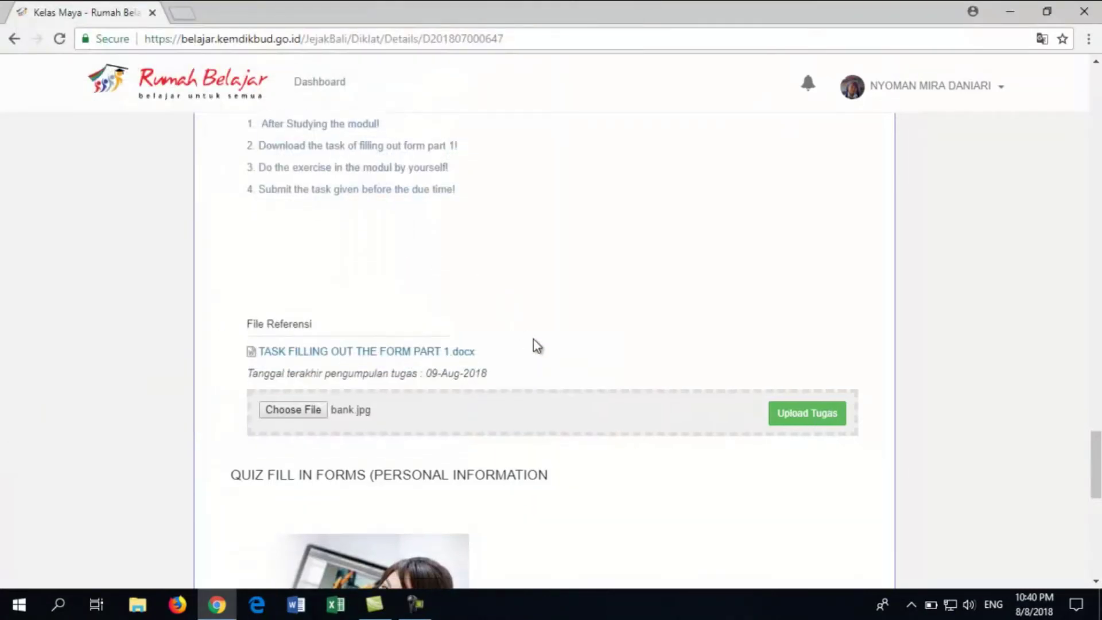
scroll(534, 339, "down", 1)
left_click(787, 347)
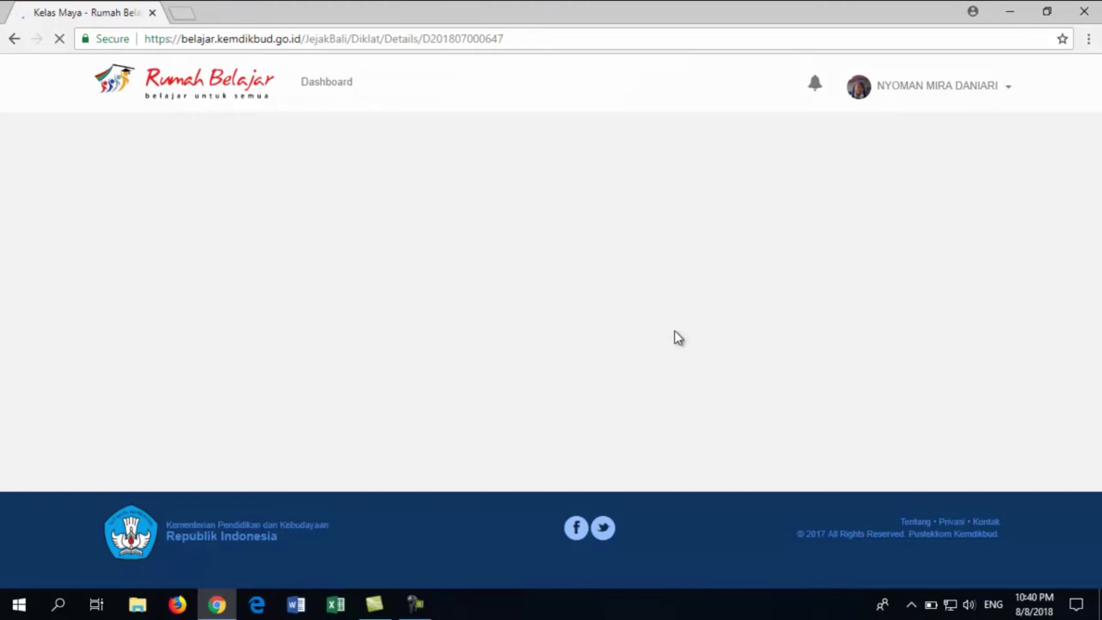
Confirm bank.jpg is listed under File Referensi and delete that uploaded answer
scroll(674, 331, "down", 15)
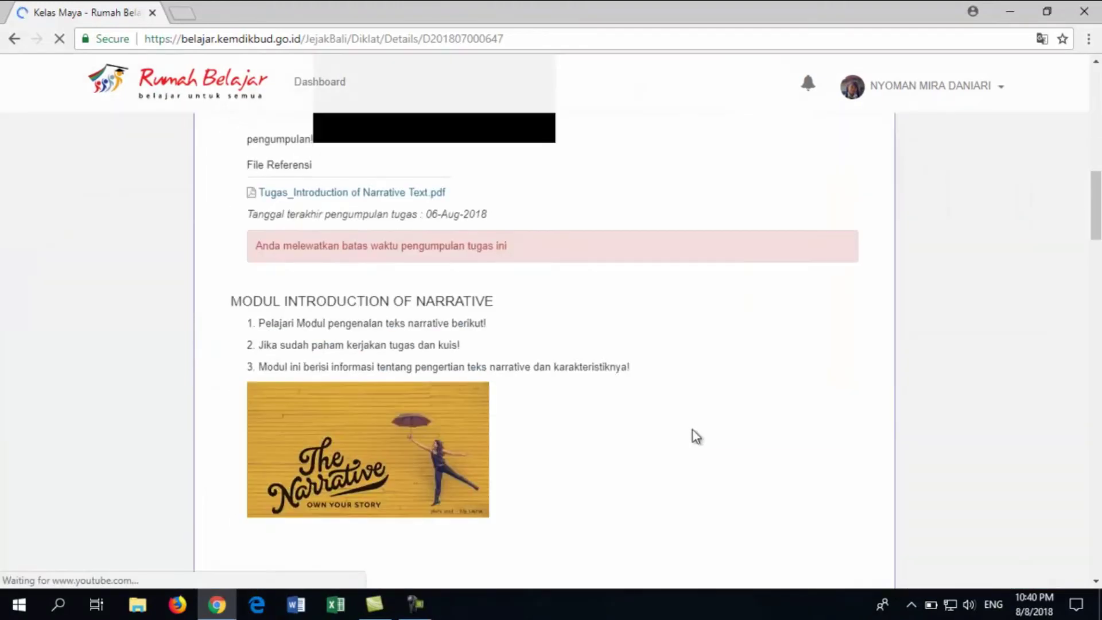
scroll(689, 442, "down", 20)
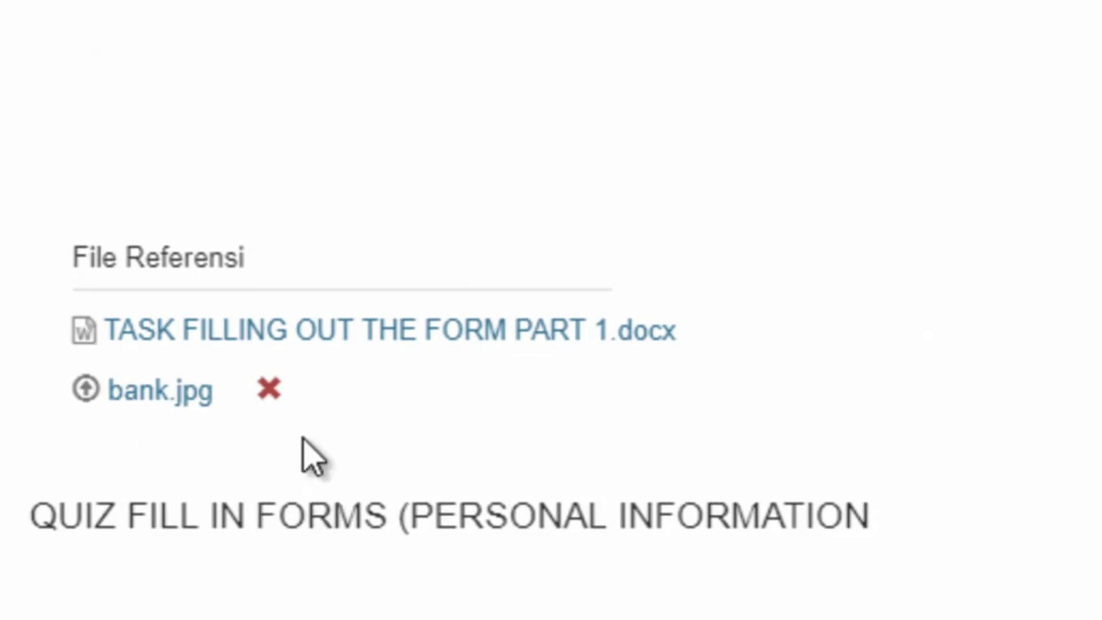
left_click(271, 388)
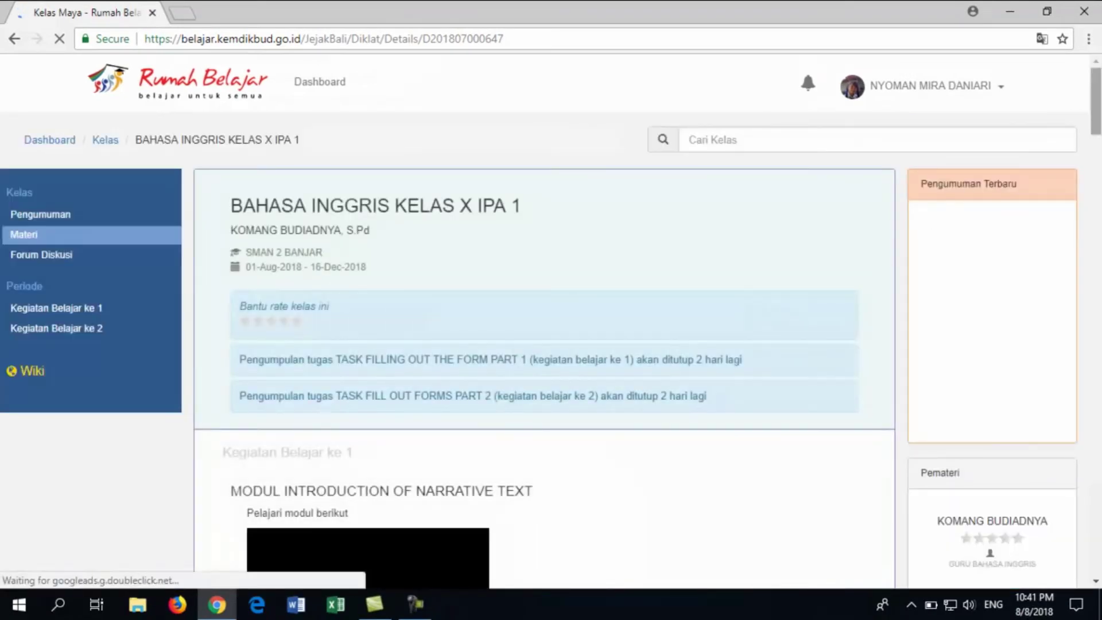
Pick PKM.docx from the Documents folder and submit it with Upload Tugas
left_click_drag(1098, 102, 1099, 462)
left_click(308, 429)
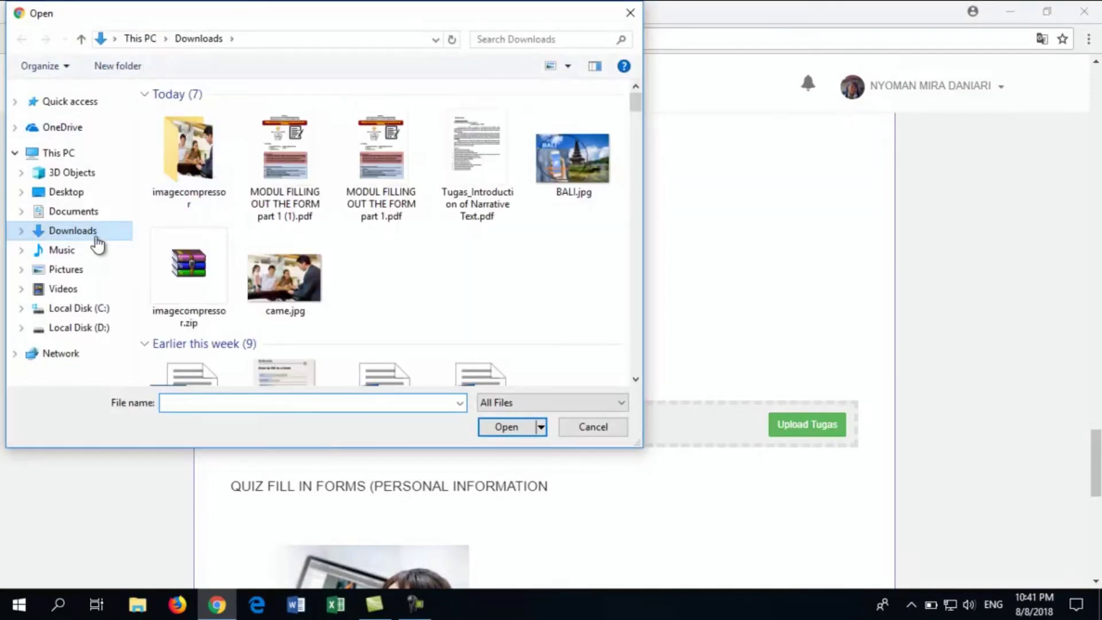
left_click(111, 211)
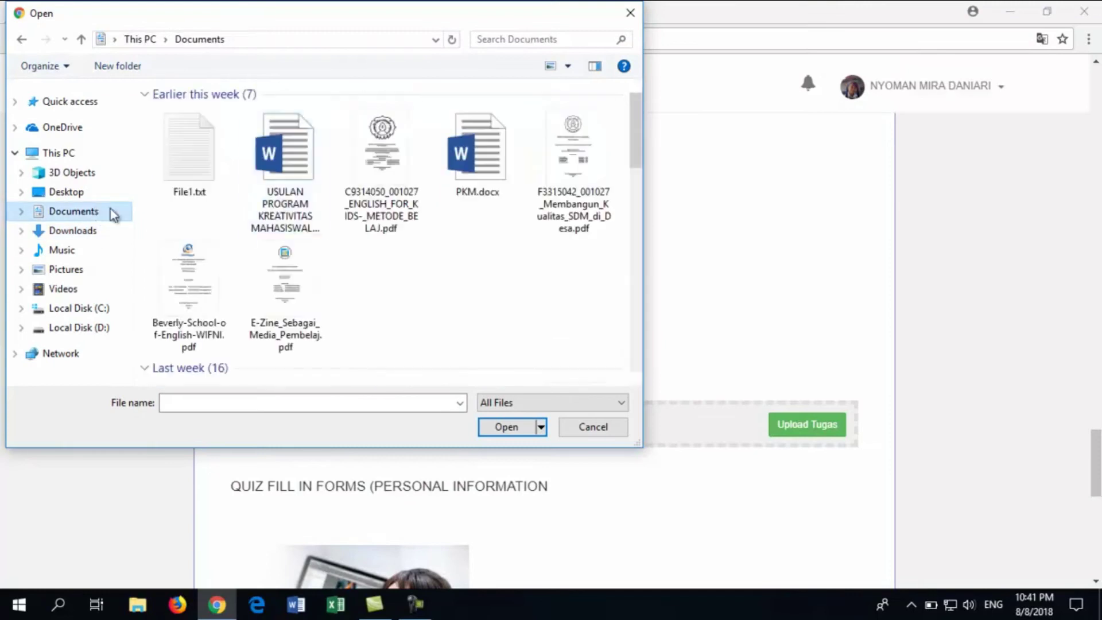
double_click(487, 171)
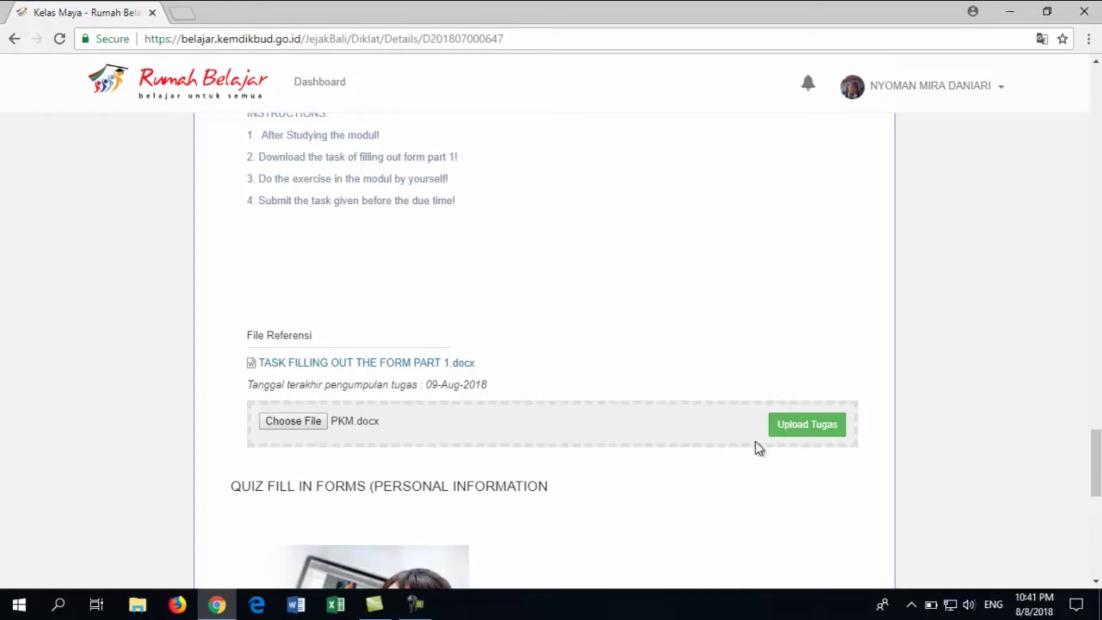
left_click(791, 435)
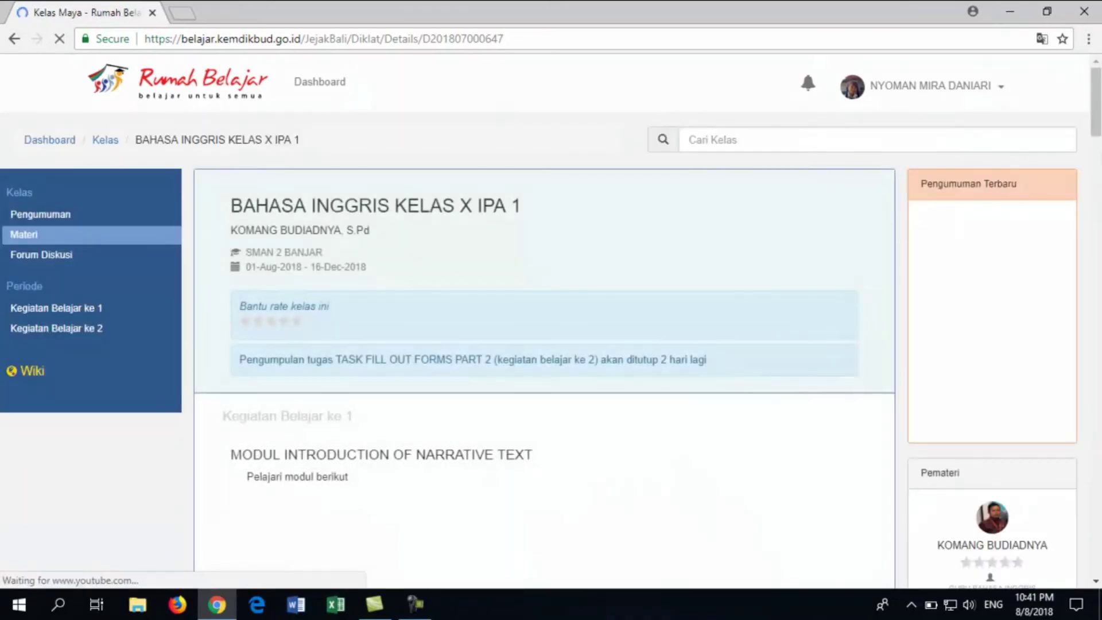
Scroll past the listed PKM.docx down to the Quiz Fill In Forms section with Ambil Kuis Online
scroll(544, 373, "down", 20)
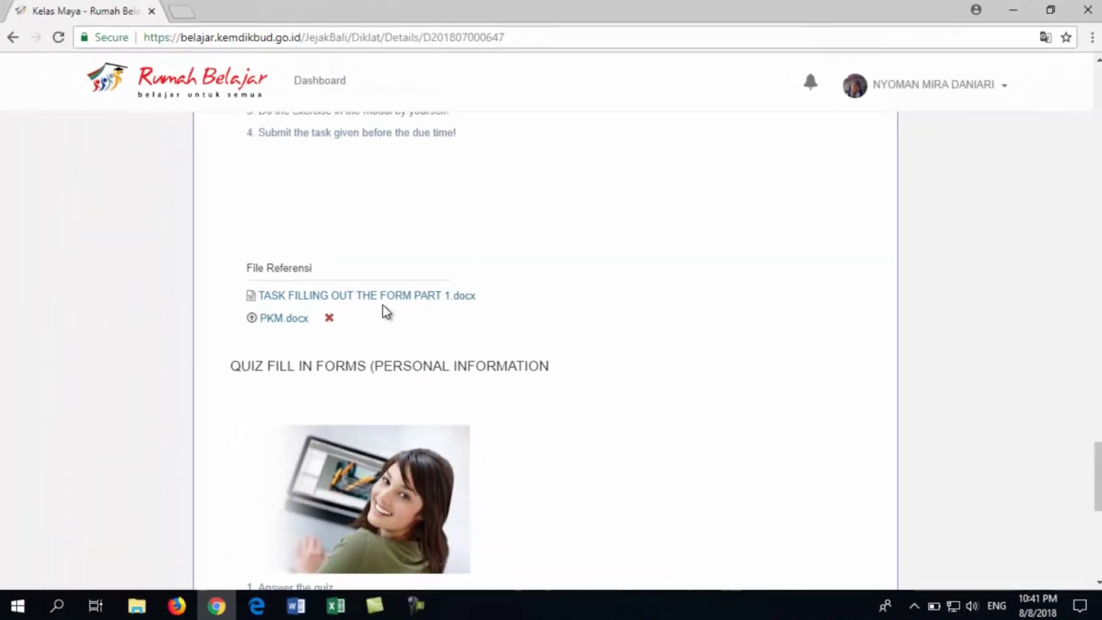
scroll(562, 333, "down", 2)
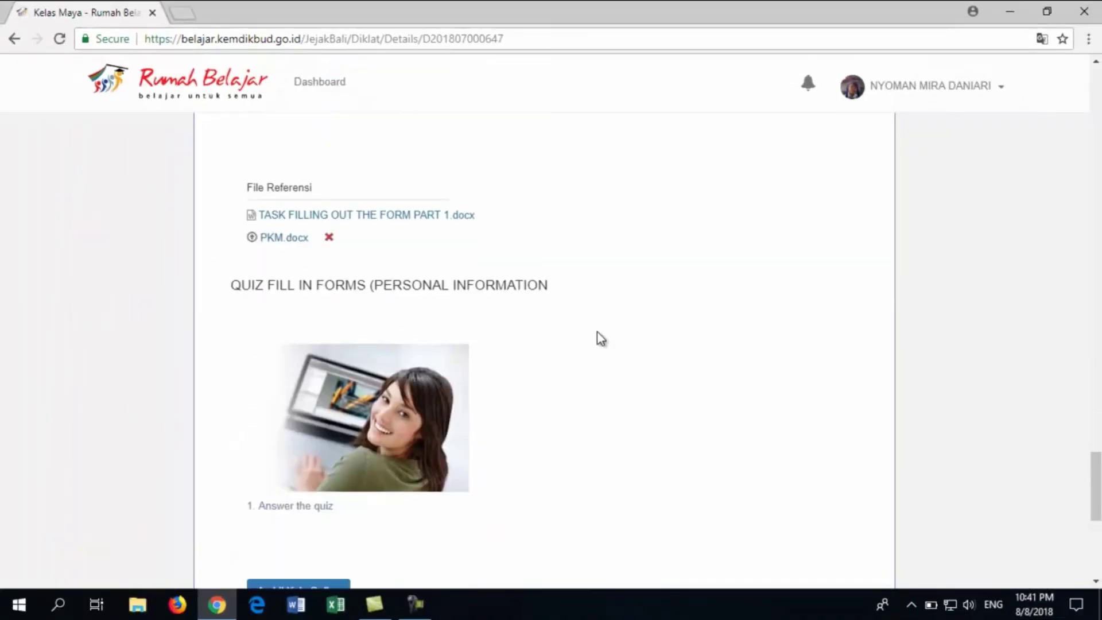
scroll(608, 337, "down", 2)
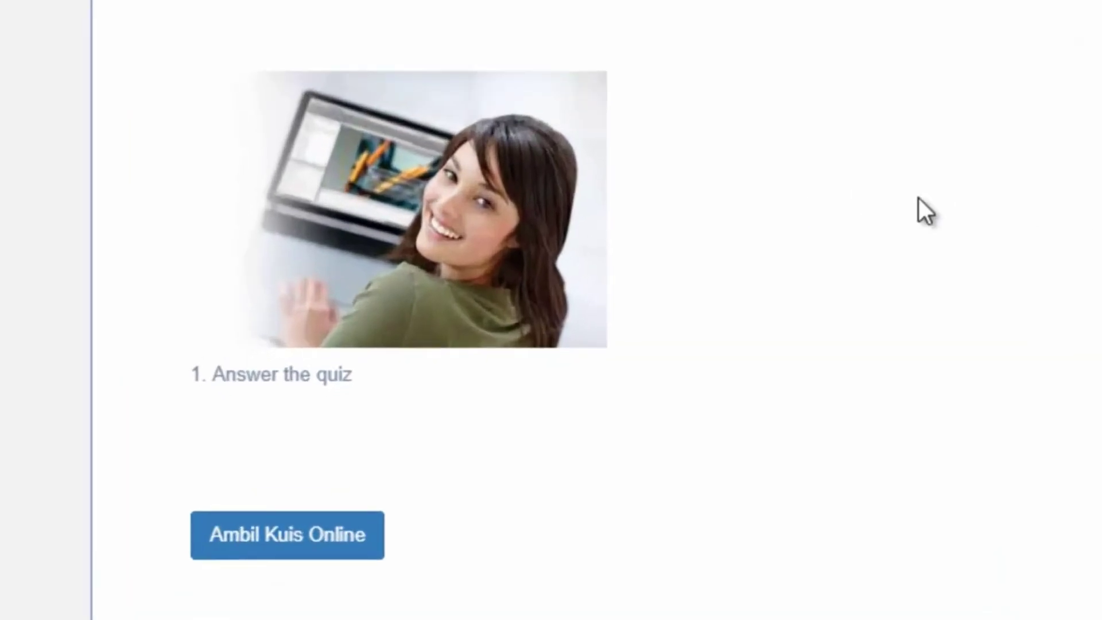
scroll(596, 551, "down", 3)
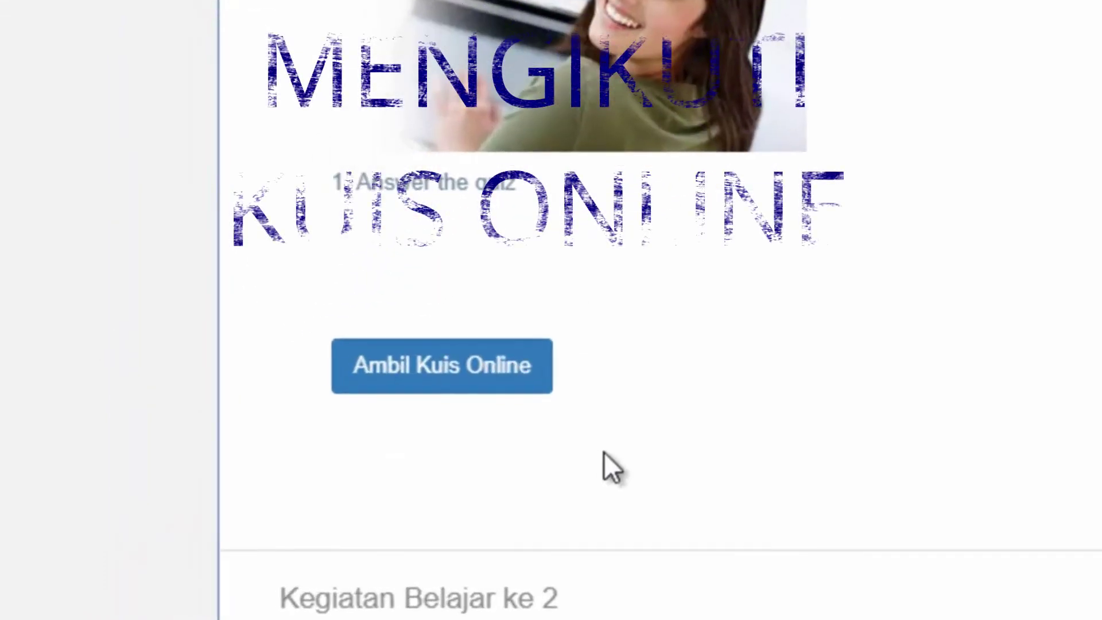
Launch the quiz with Ambil Kuis Online and start it with Mulai, getting 'Waktu habis..!'
left_click(387, 376)
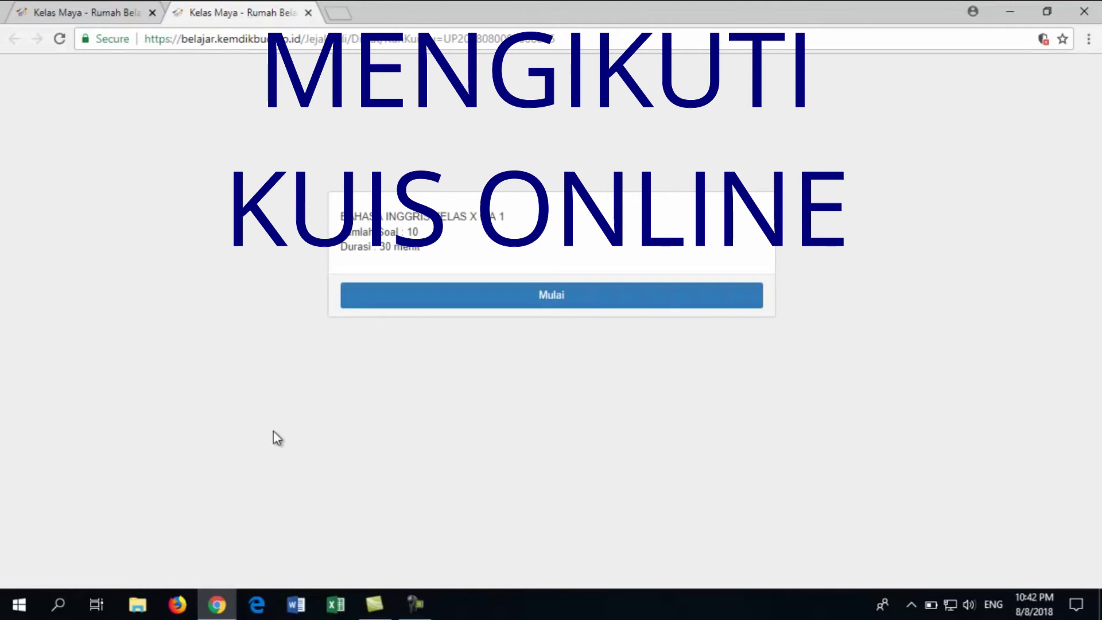
left_click(543, 296)
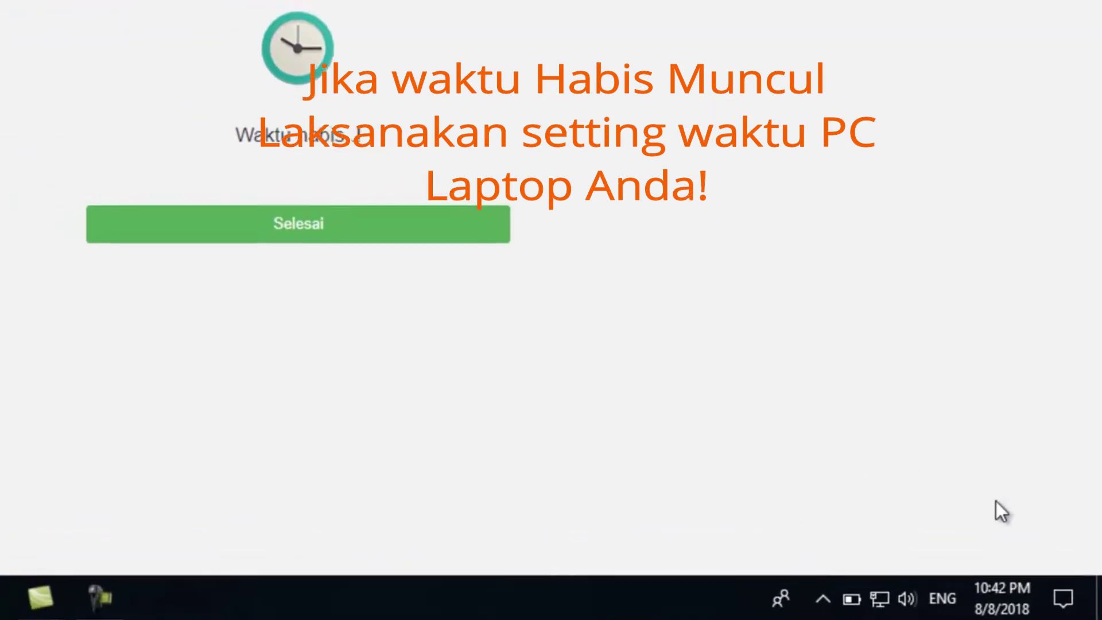
Change the Windows time zone to (UTC+07:00) Bangkok, Hanoi, Jakarta and close Settings
right_click(1008, 610)
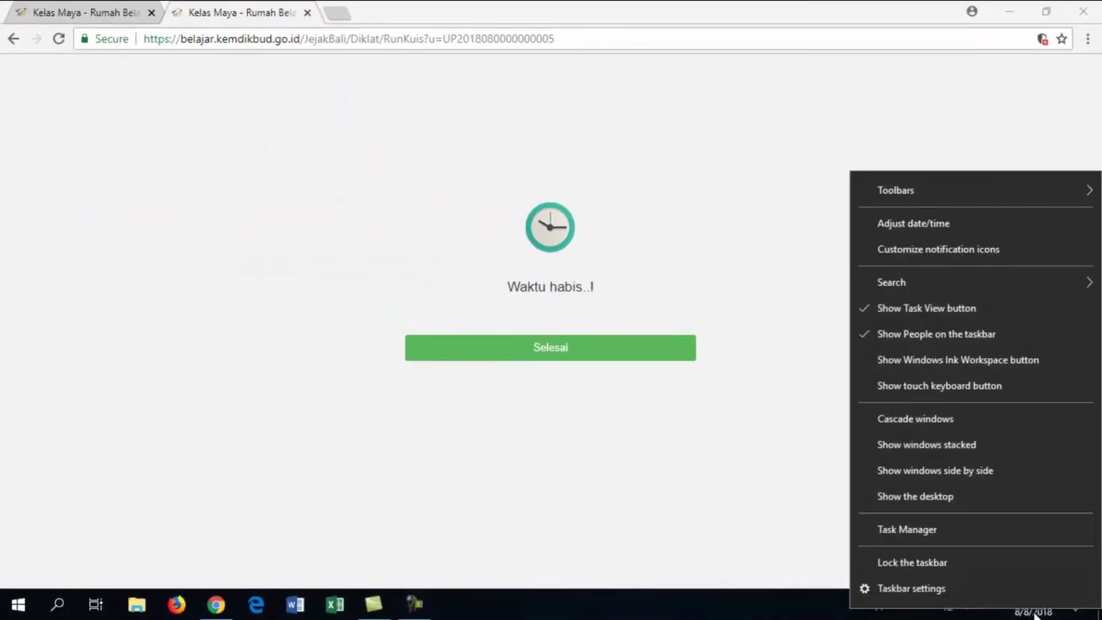
key("Escape")
right_click(1033, 611)
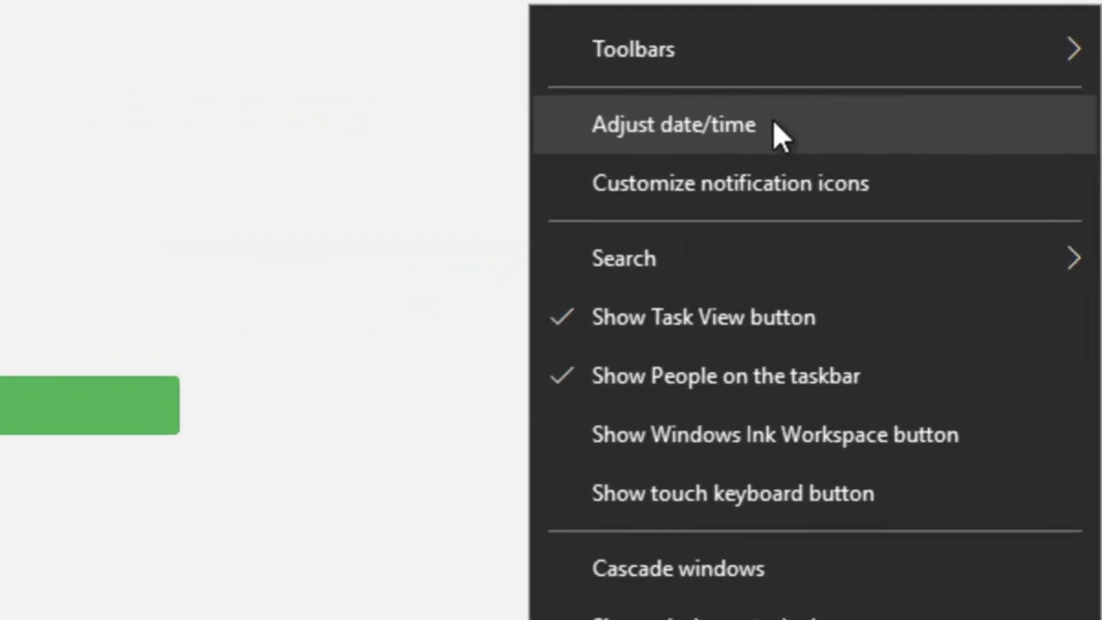
left_click(794, 128)
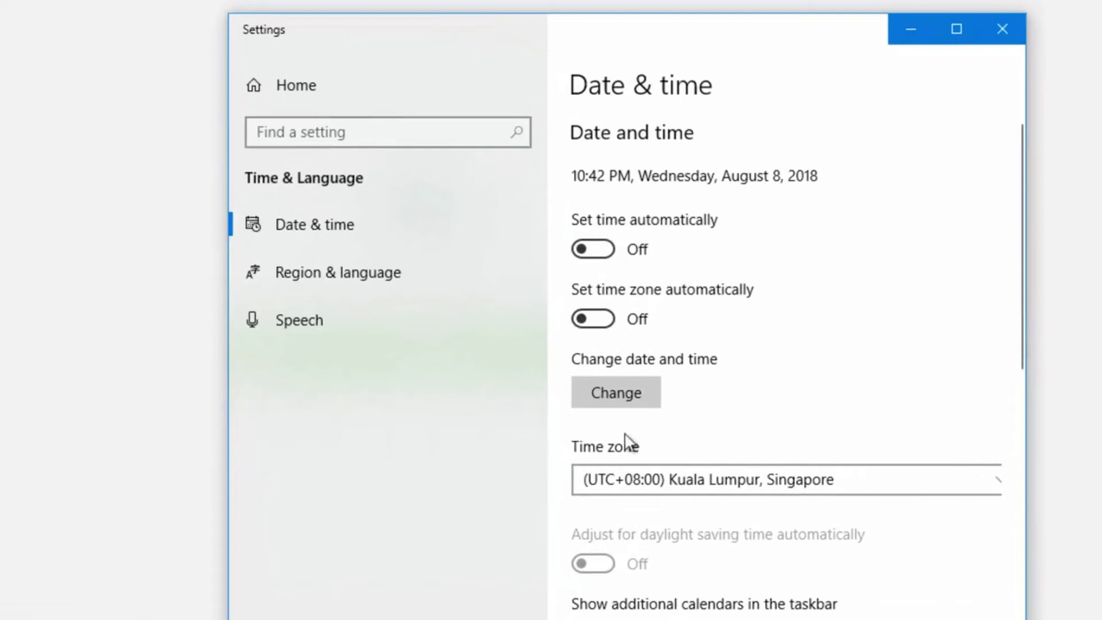
left_click(744, 484)
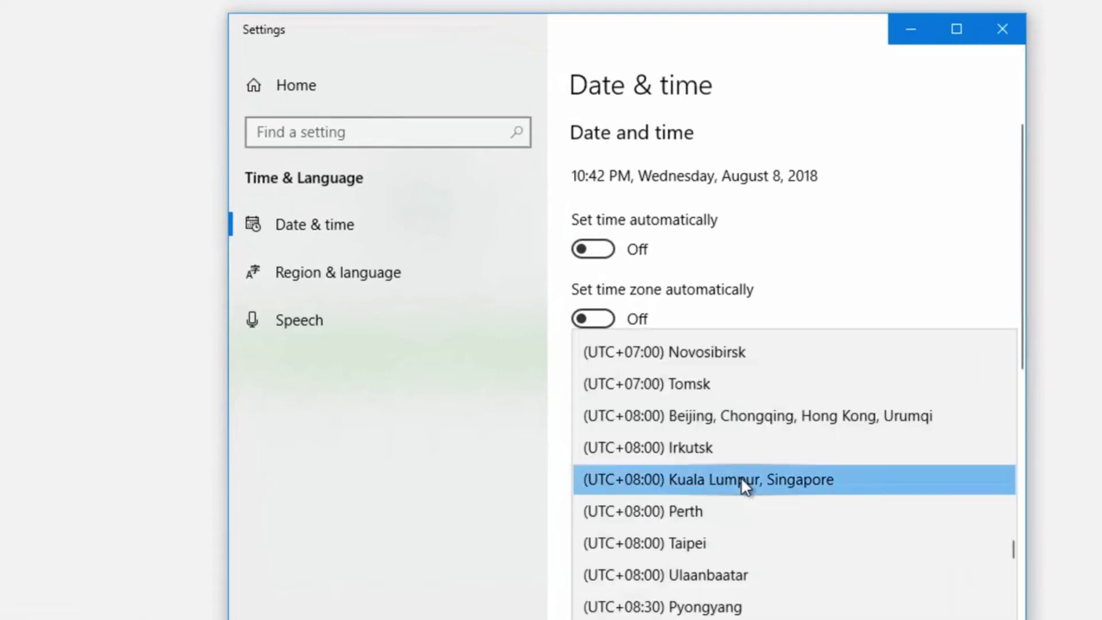
scroll(744, 474, "up", 2)
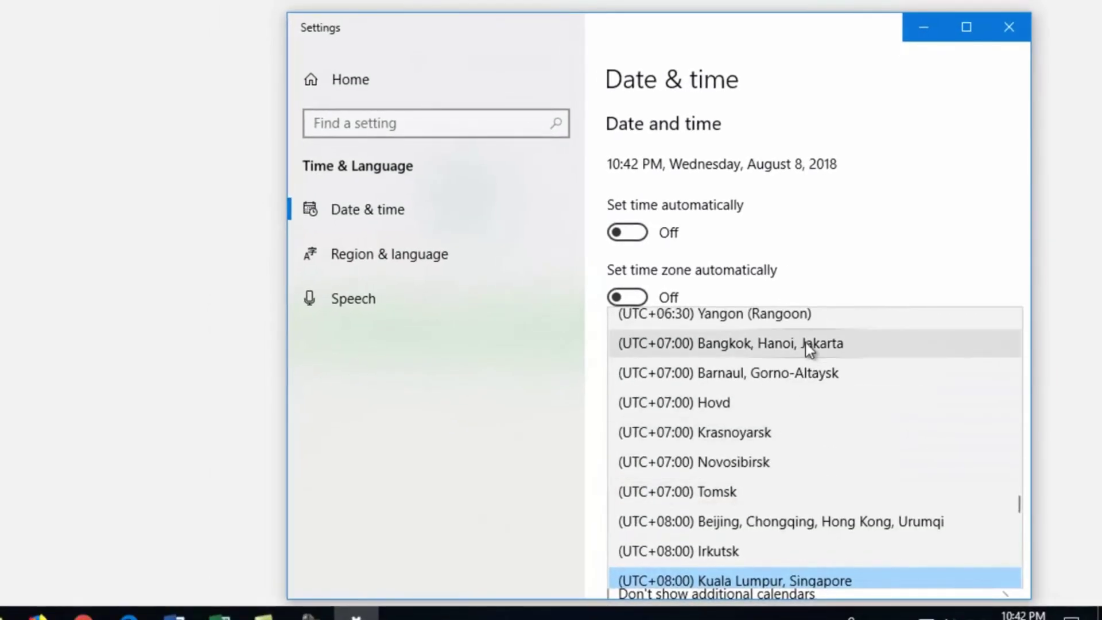
left_click(805, 342)
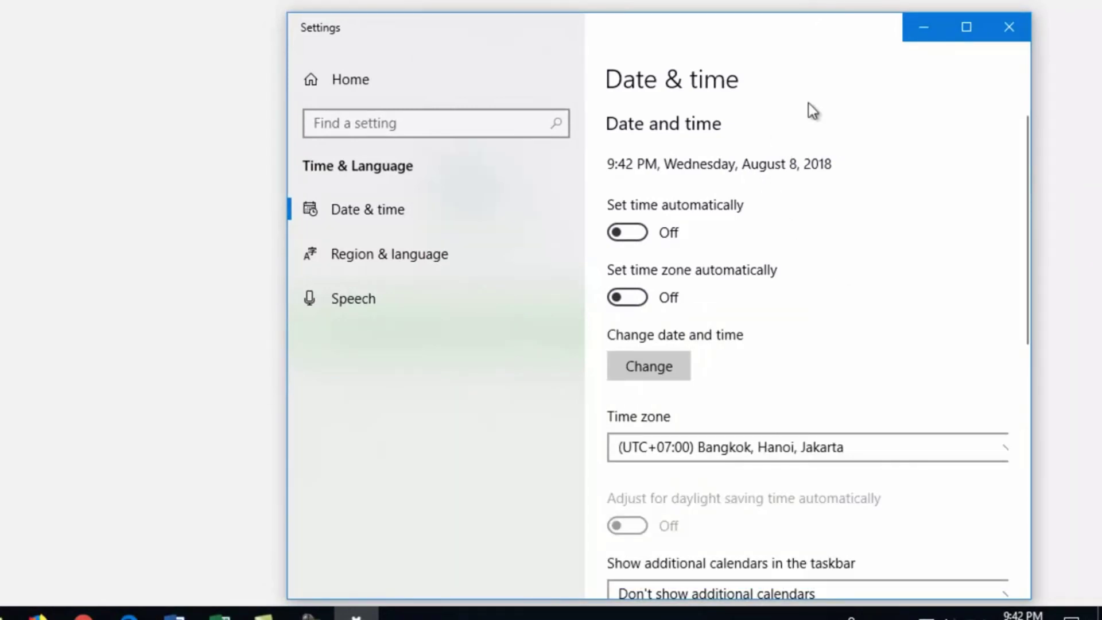
left_click(1011, 29)
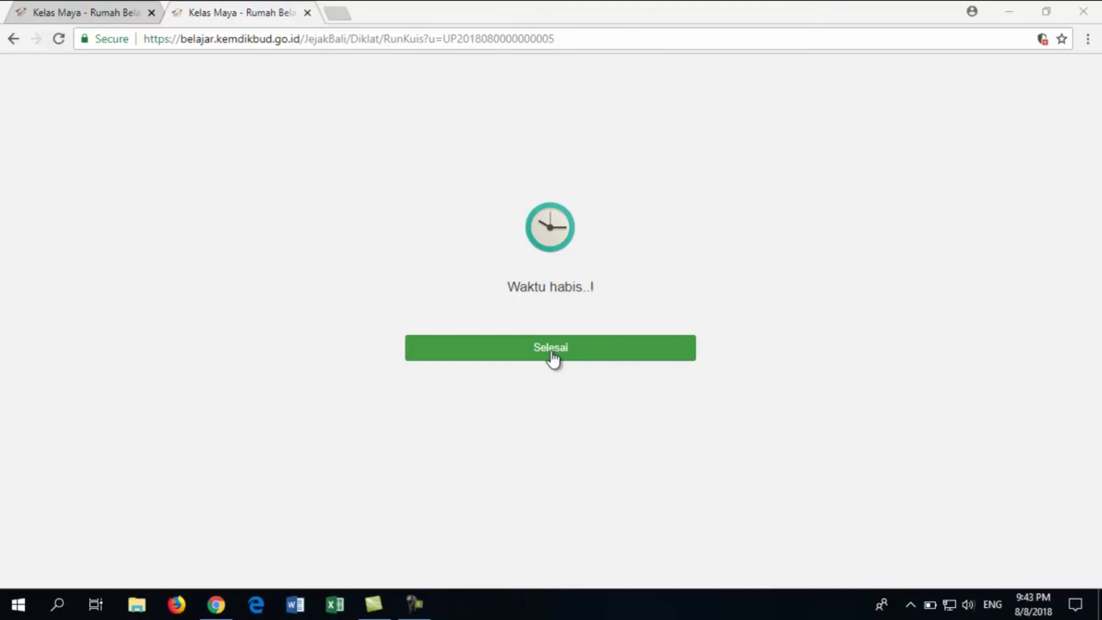
Reload the quiz and answer questions 1–5: Yes, he does; A; I am married; Costa Rica; I am Australia
left_click(501, 50)
key("Return")
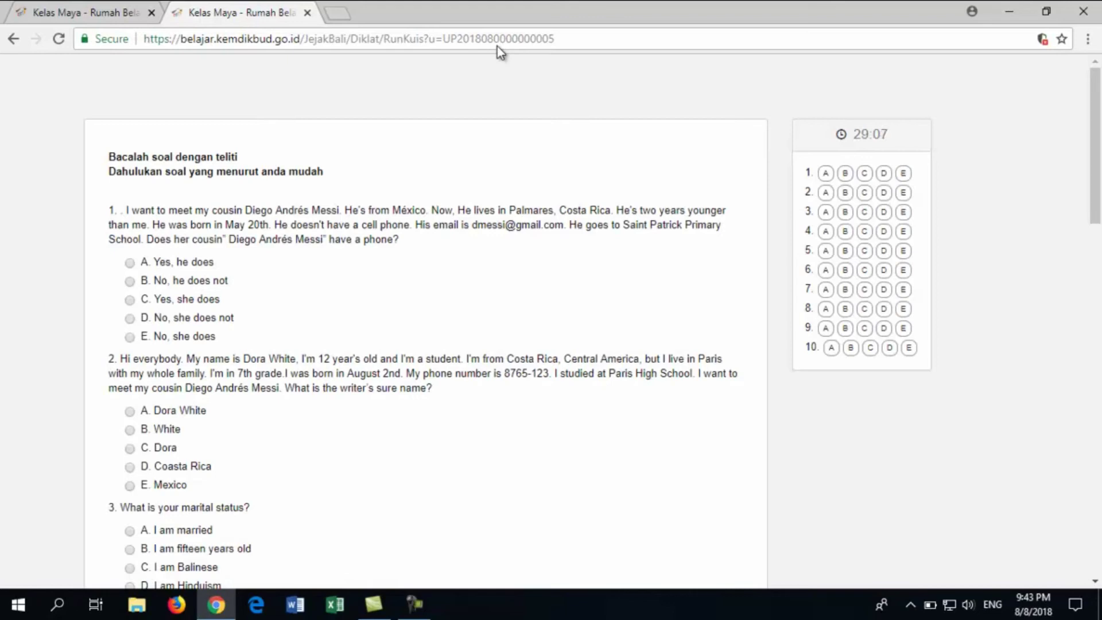
scroll(443, 172, "down", 1)
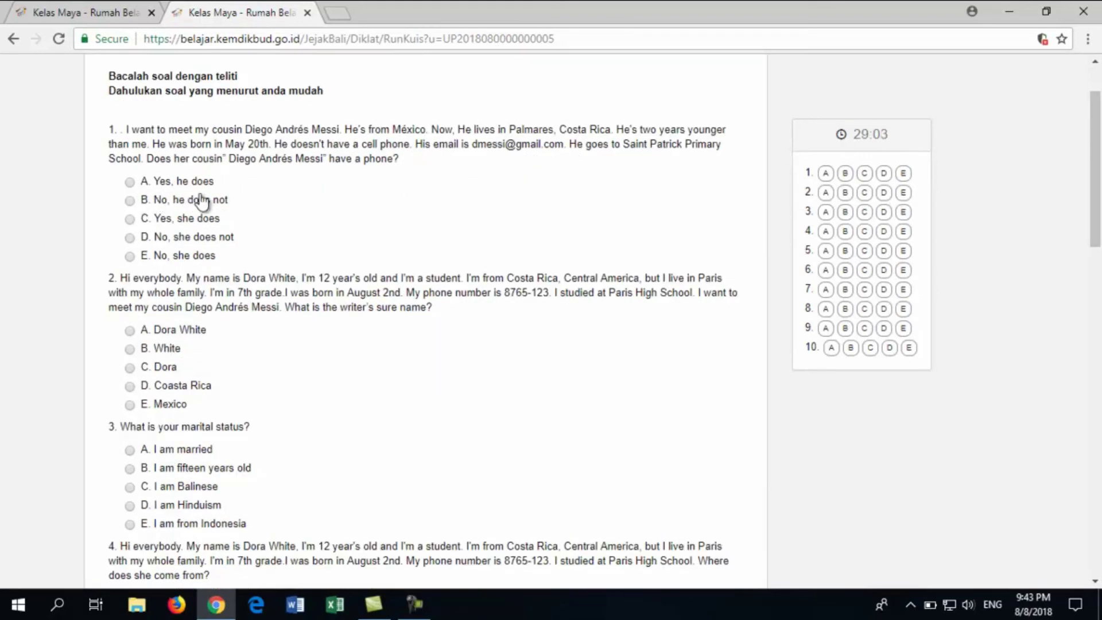
left_click(130, 183)
scroll(184, 239, "down", 1)
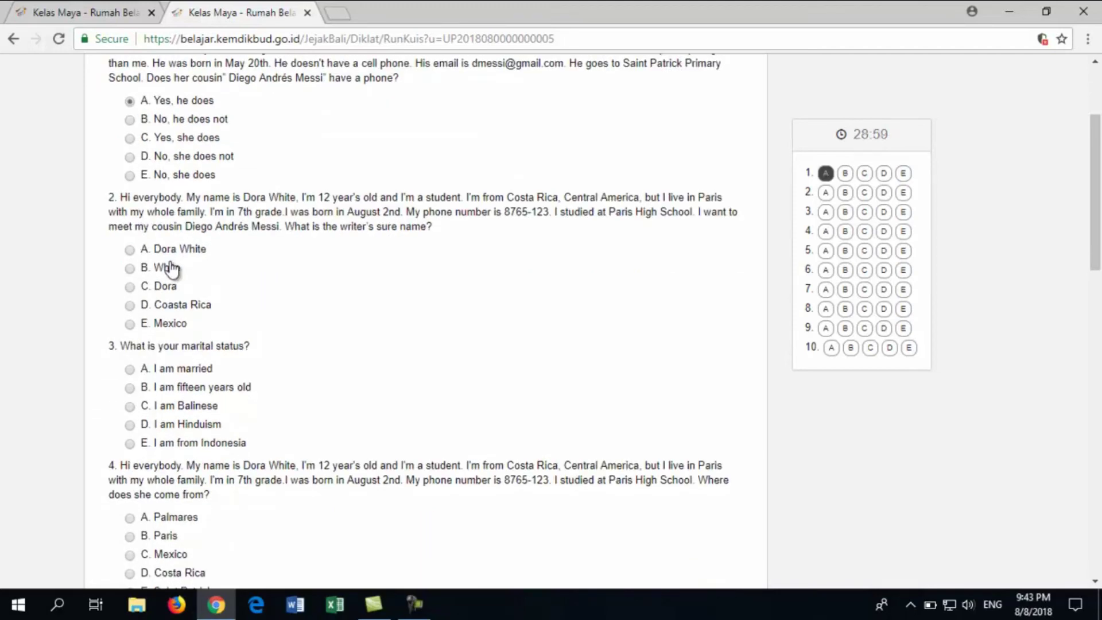
left_click(130, 249)
scroll(310, 302, "down", 1)
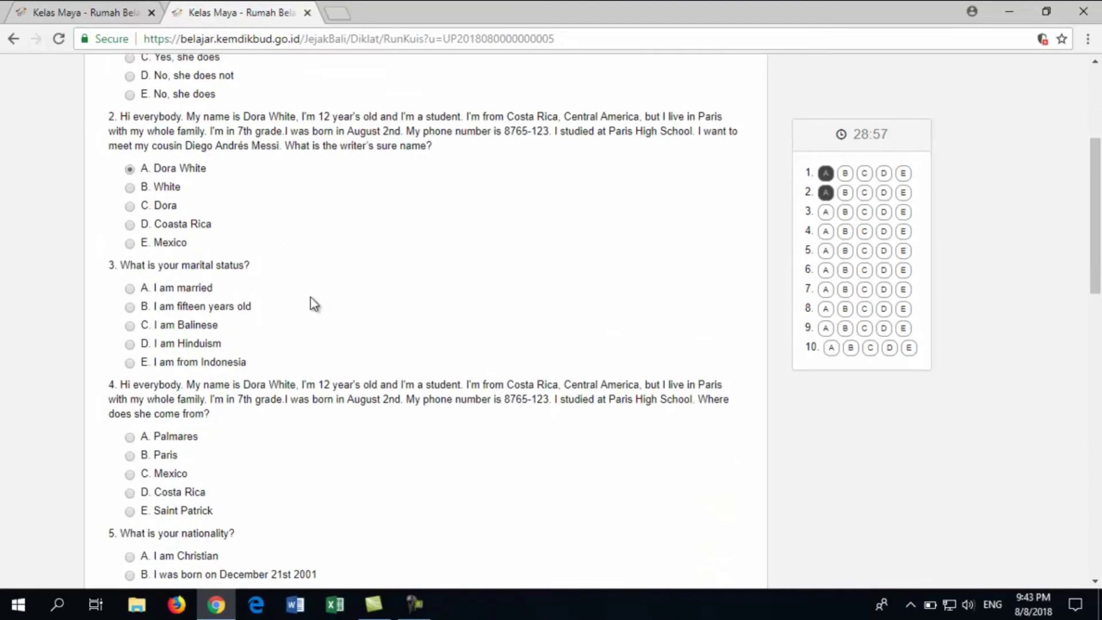
left_click(139, 294)
scroll(294, 339, "down", 2)
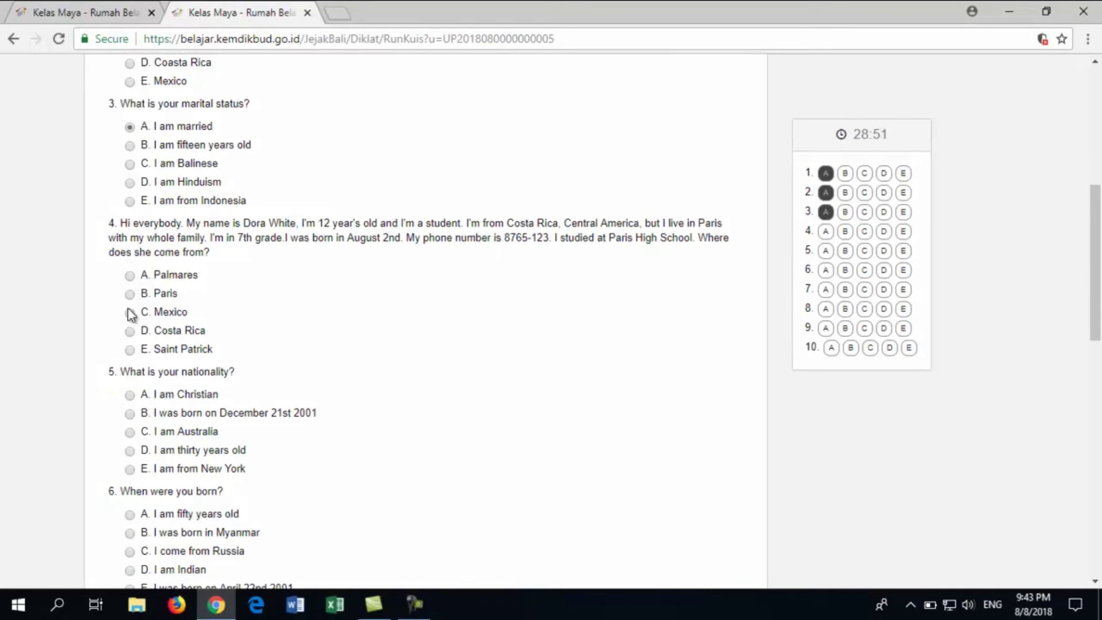
left_click(129, 332)
scroll(138, 353, "down", 1)
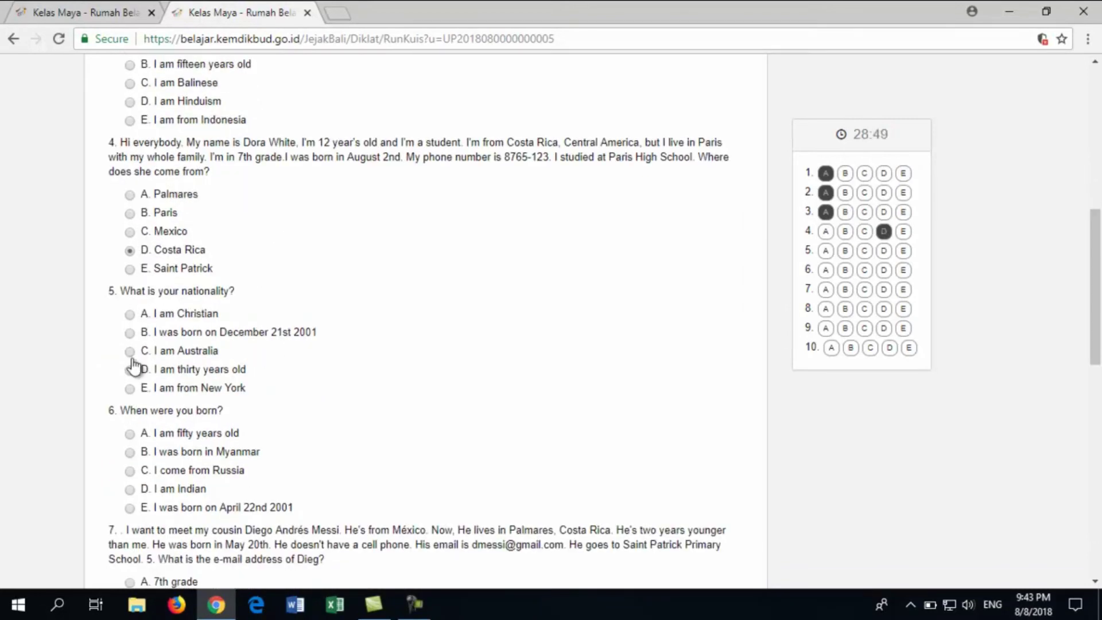
left_click(131, 351)
Answer questions 6–10 (April 22nd 2001, e-mail address, Paris, C, How do you write your name?) and submit
scroll(286, 394, "down", 2)
left_click(143, 348)
scroll(266, 382, "down", 1)
left_click(129, 413)
scroll(252, 434, "down", 1)
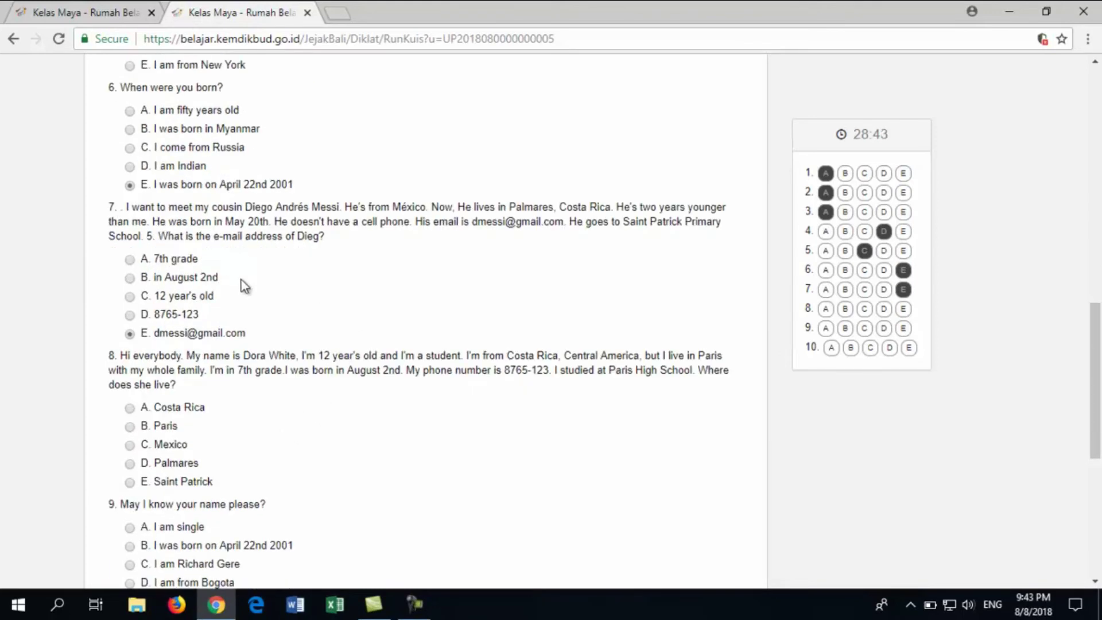
scroll(166, 379, "down", 1)
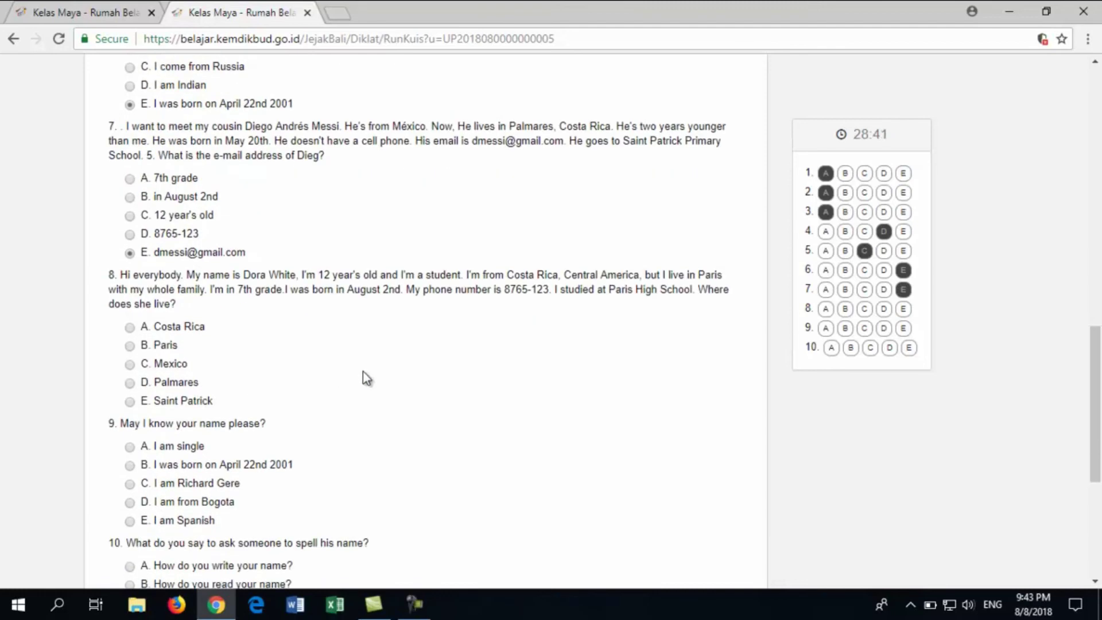
left_click(130, 345)
scroll(400, 382, "down", 1)
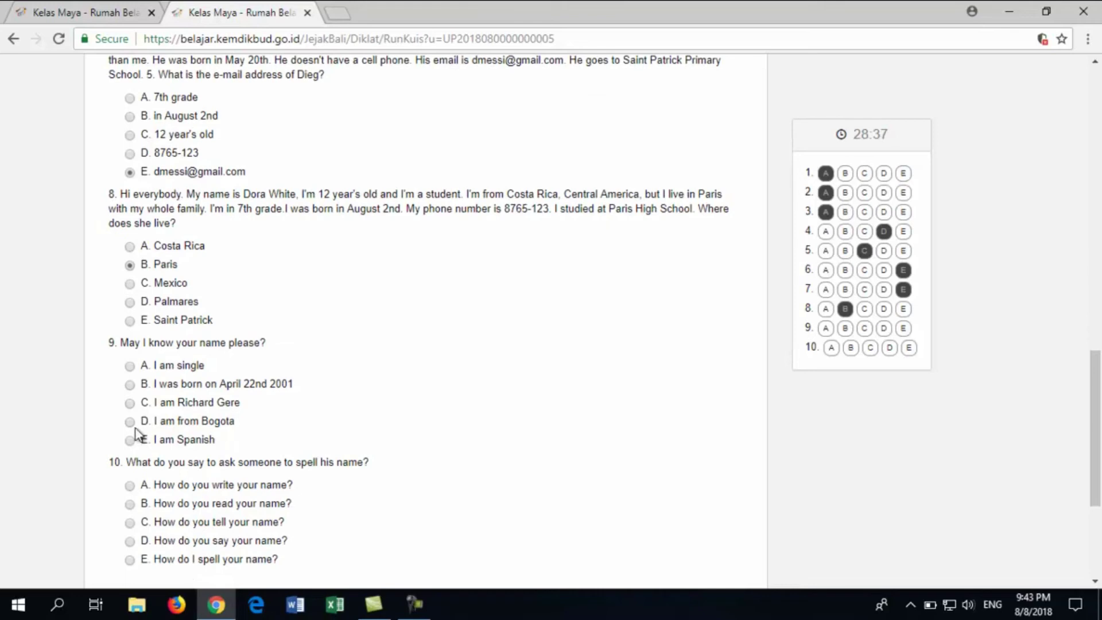
left_click(131, 403)
scroll(256, 423, "down", 1)
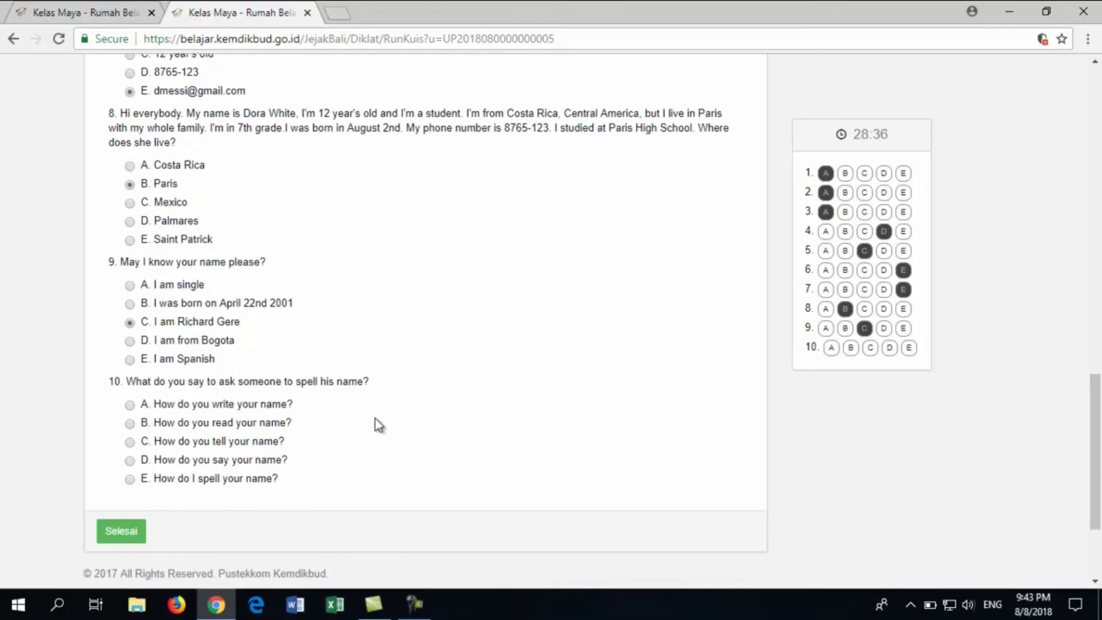
left_click(130, 405)
left_click(132, 531)
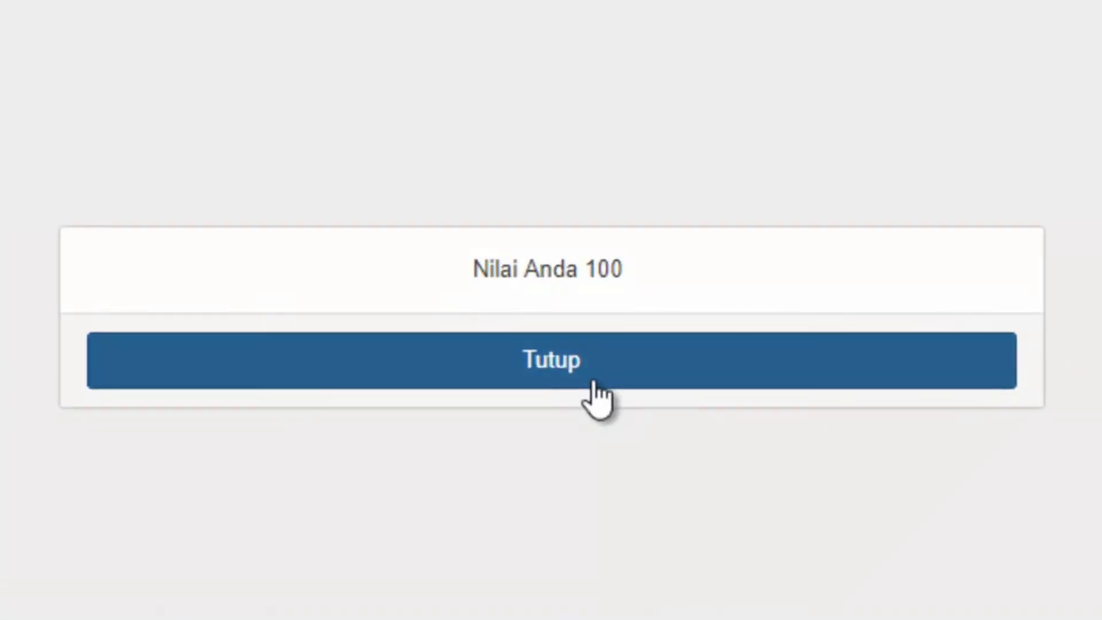
Close the score-100 notice with Tutup and expand the Kegiatan Belajar ke 2 section
left_click(589, 381)
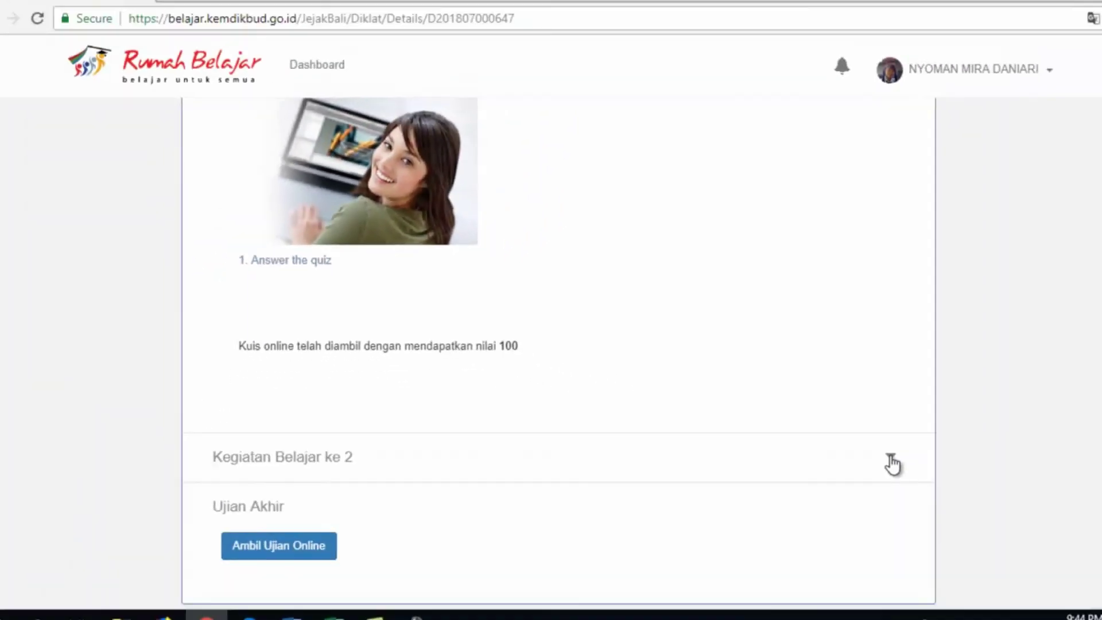
left_click(801, 597)
scroll(857, 453, "down", 2)
Scroll to File Referensi and download the 2.0 MB MODUL FILLING OUT THE FORM PART 2.docx
scroll(858, 453, "down", 6)
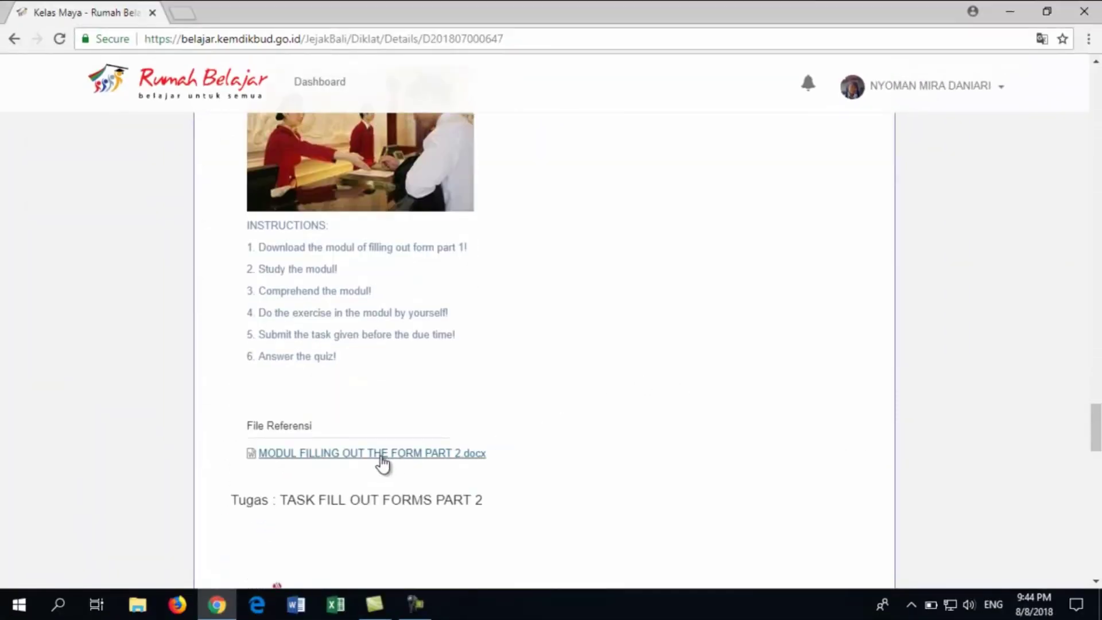
left_click(448, 456)
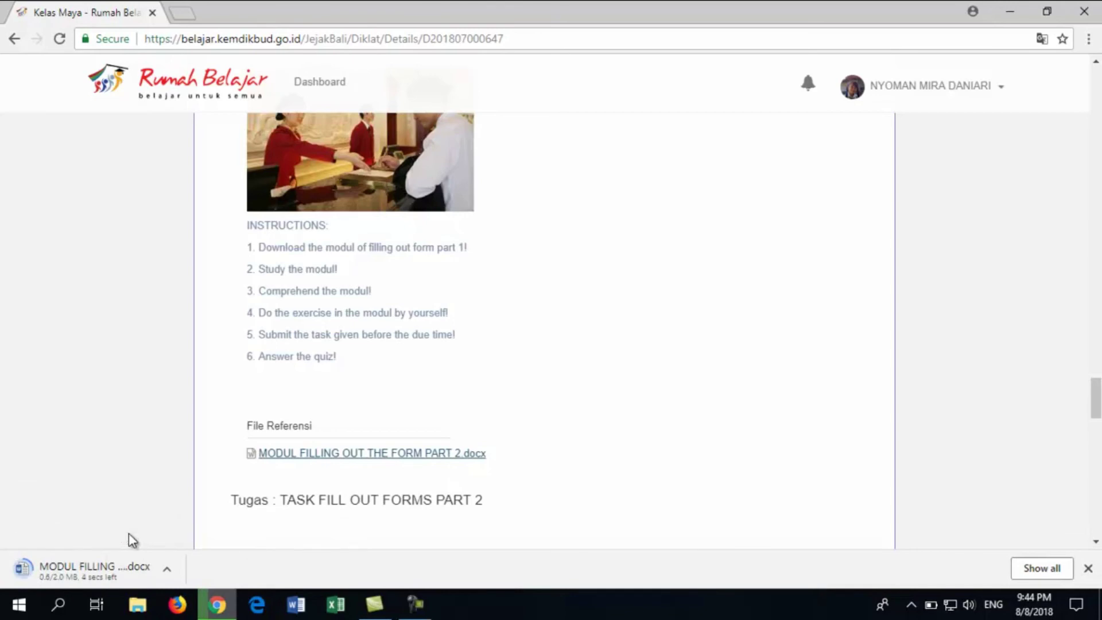
Open the Part 2 module in Word, scroll through to page 8, and close Word
left_click(96, 565)
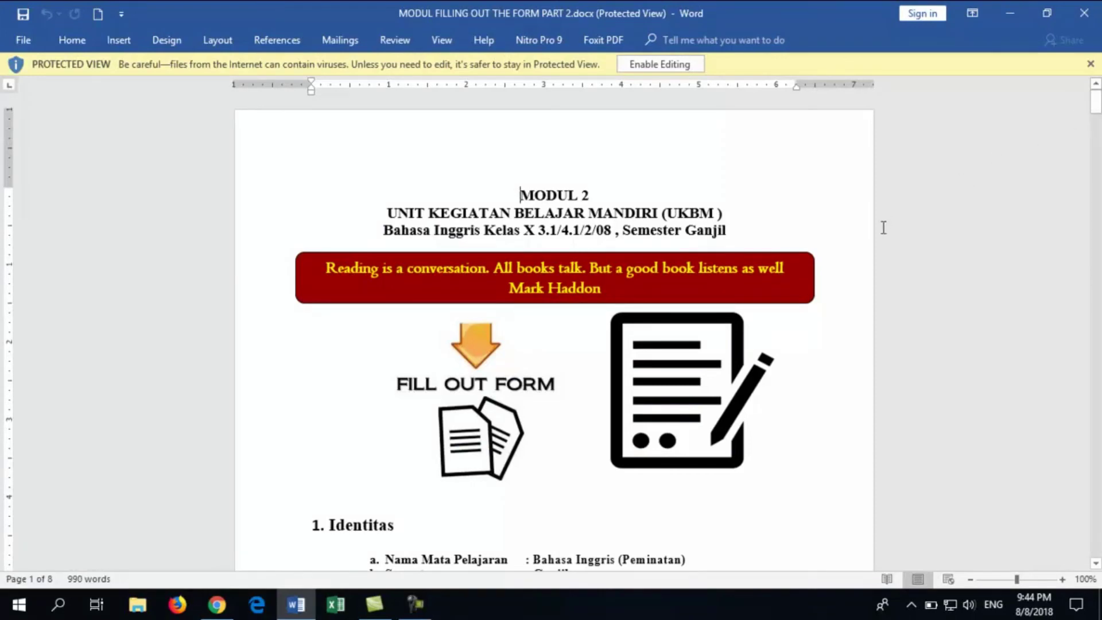
left_click_drag(1094, 118, 1072, 488)
scroll(821, 331, "down", 6)
scroll(821, 330, "up", 1)
scroll(821, 329, "down", 3)
Download TASK FILLING OUT THE FORM PART 2.docx and open it from the download shelf
scroll(811, 328, "down", 1)
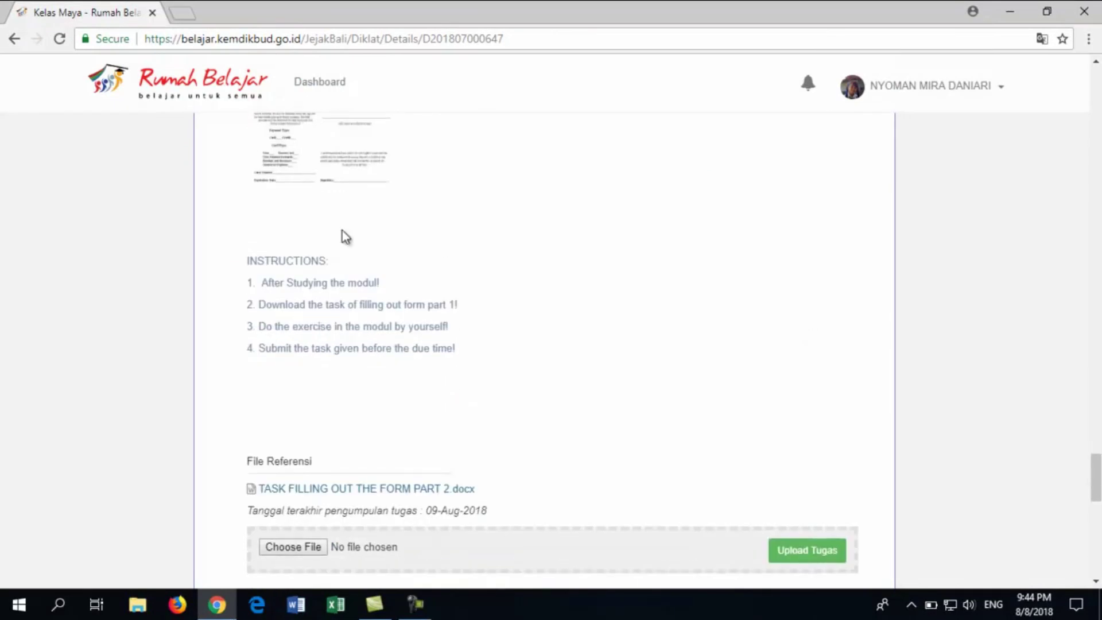
left_click(295, 498)
scroll(326, 365, "down", 1)
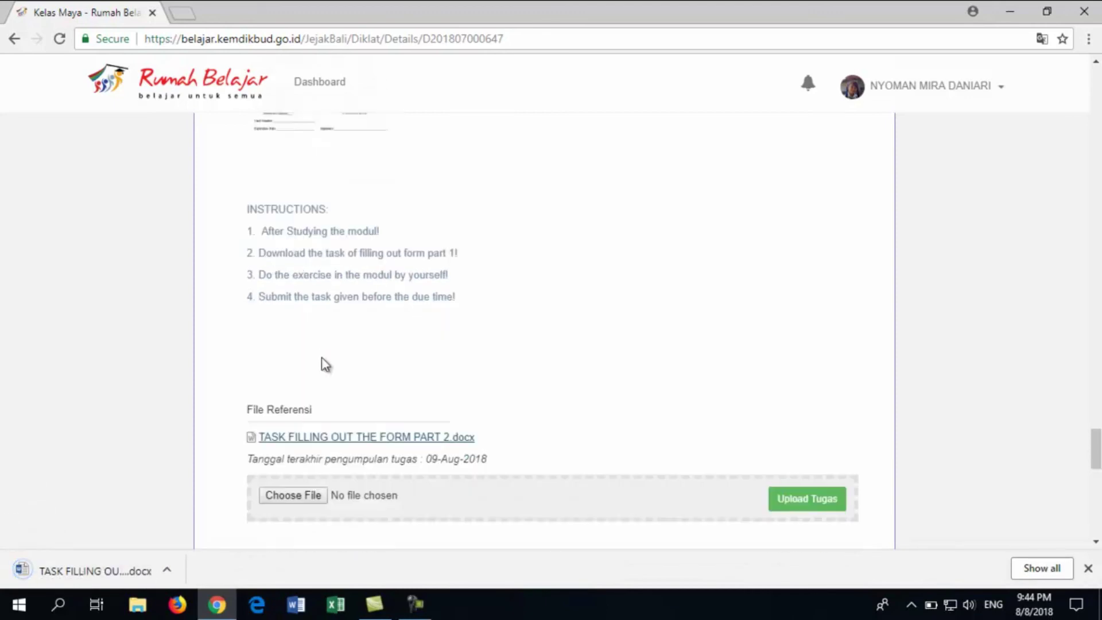
scroll(325, 364, "down", 1)
left_click(67, 568)
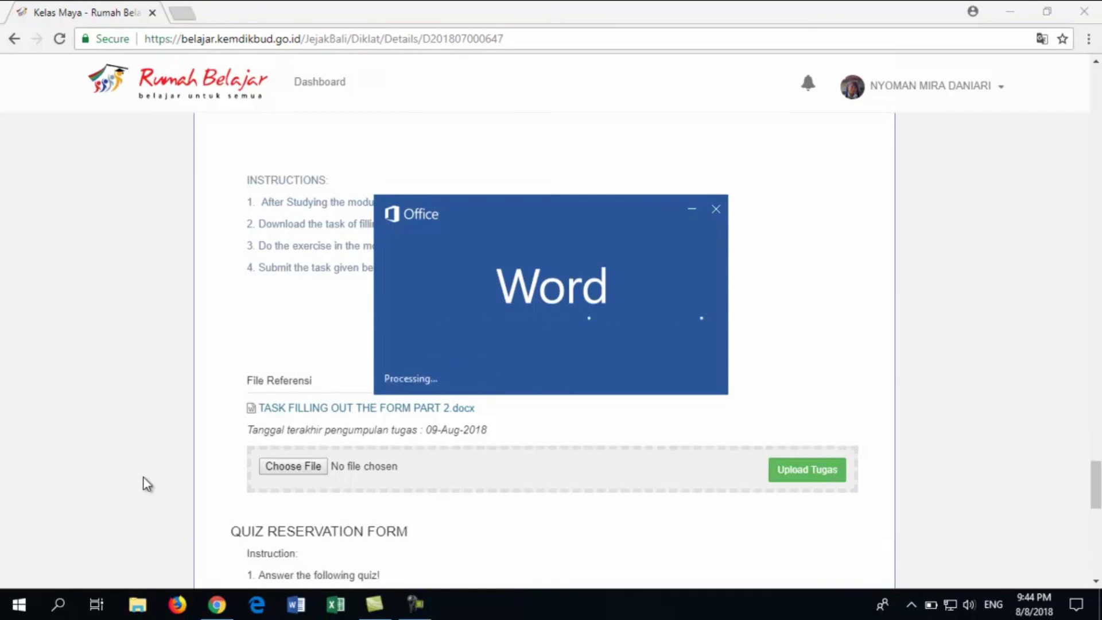
Scroll the Protected View task document down to the Membership Registration Form's Name through Hobby fields
scroll(364, 534, "down", 5)
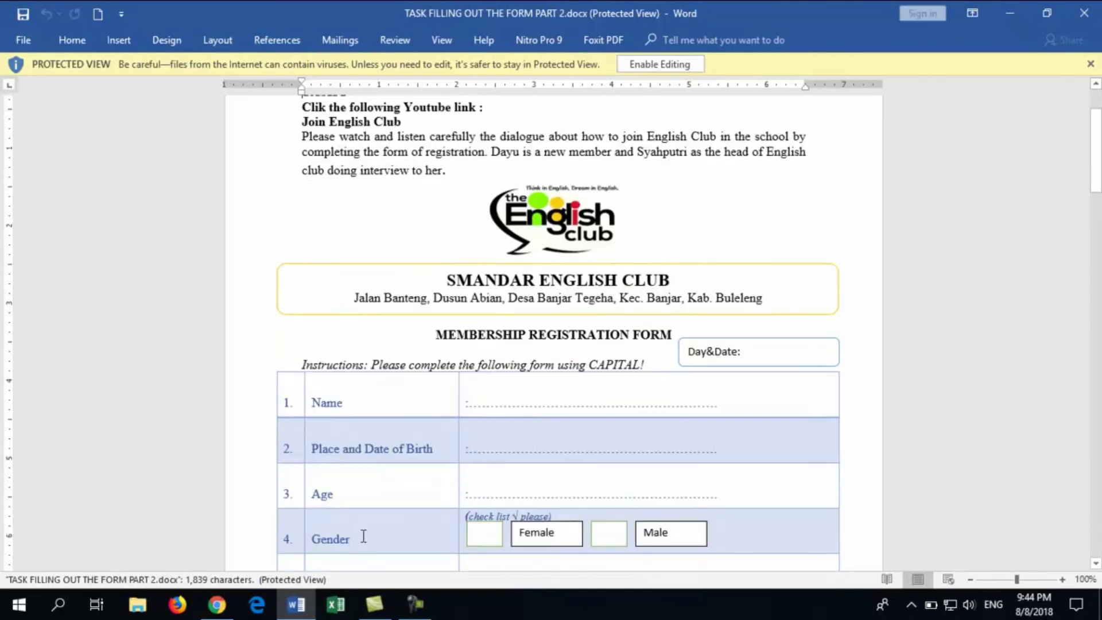
left_click_drag(1097, 152, 1097, 175)
Close Word and upload MODUL FILLING OUT THE FORM part 1.pdf from Downloads as the task answer
left_click(1099, 5)
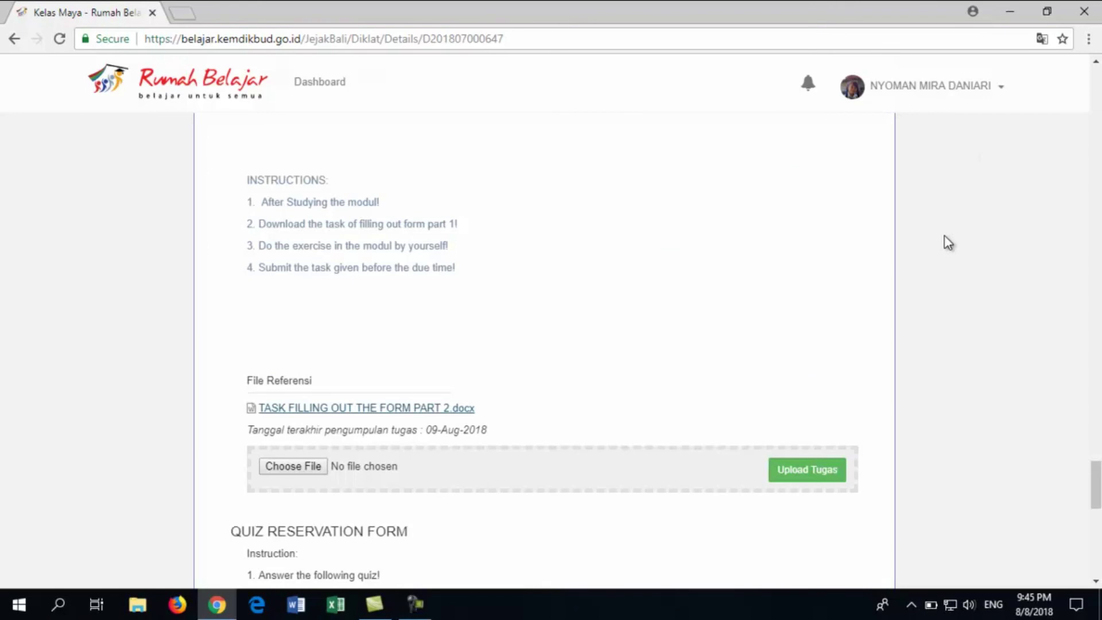
left_click(310, 470)
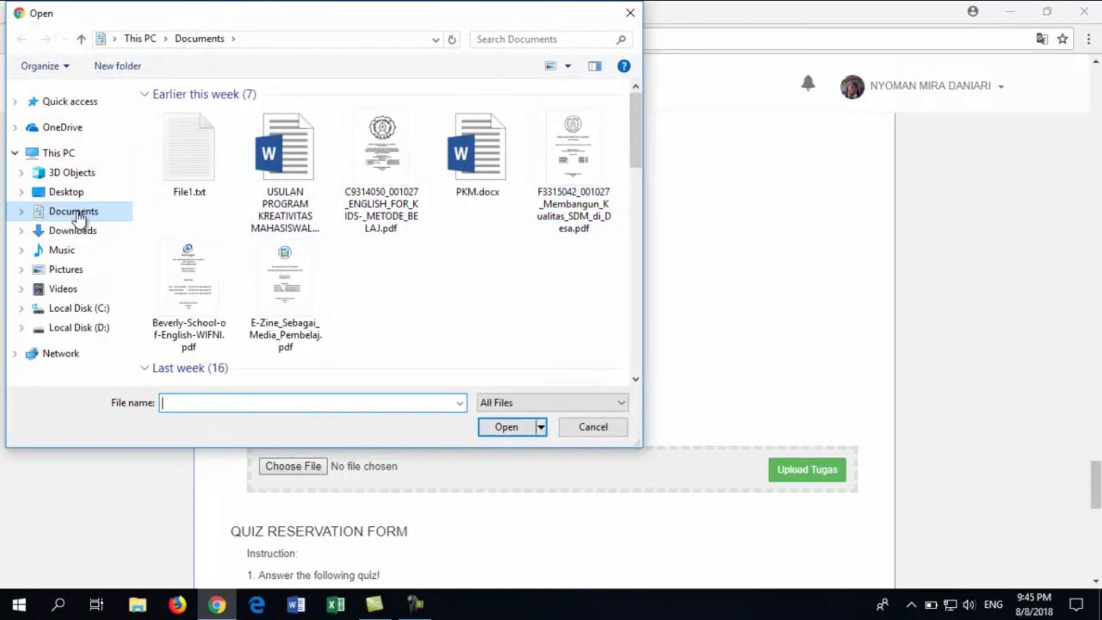
left_click(73, 230)
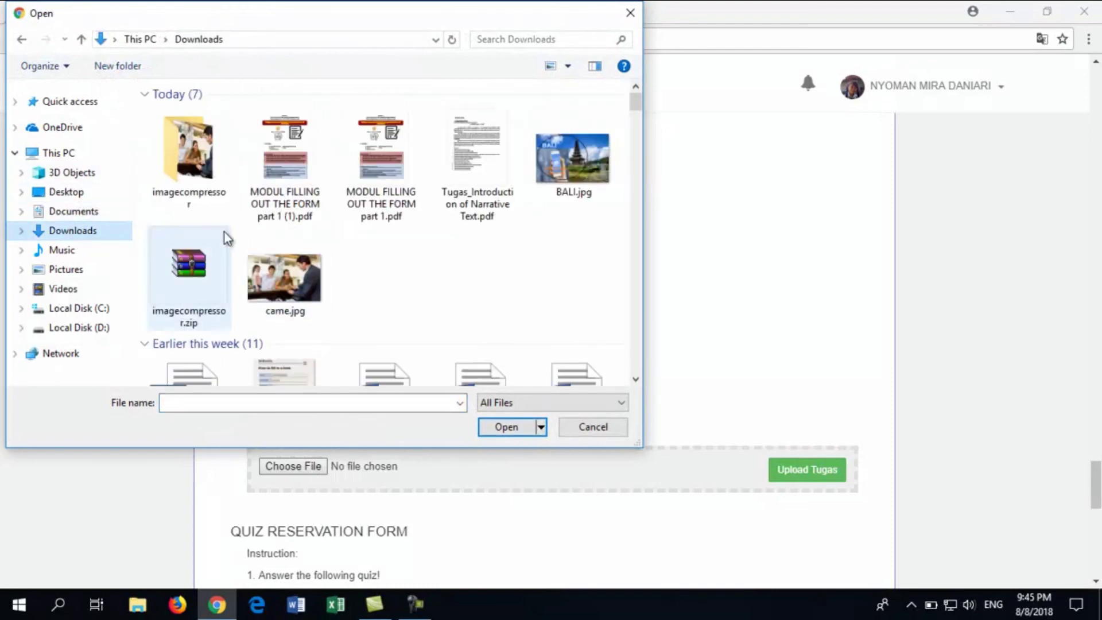
double_click(407, 194)
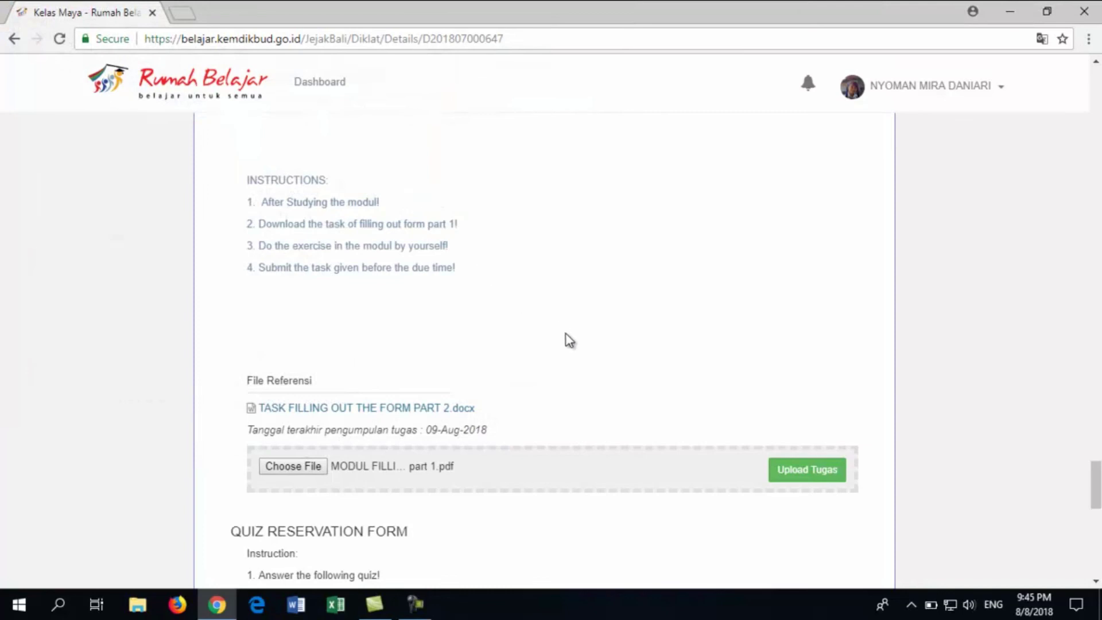
left_click(792, 472)
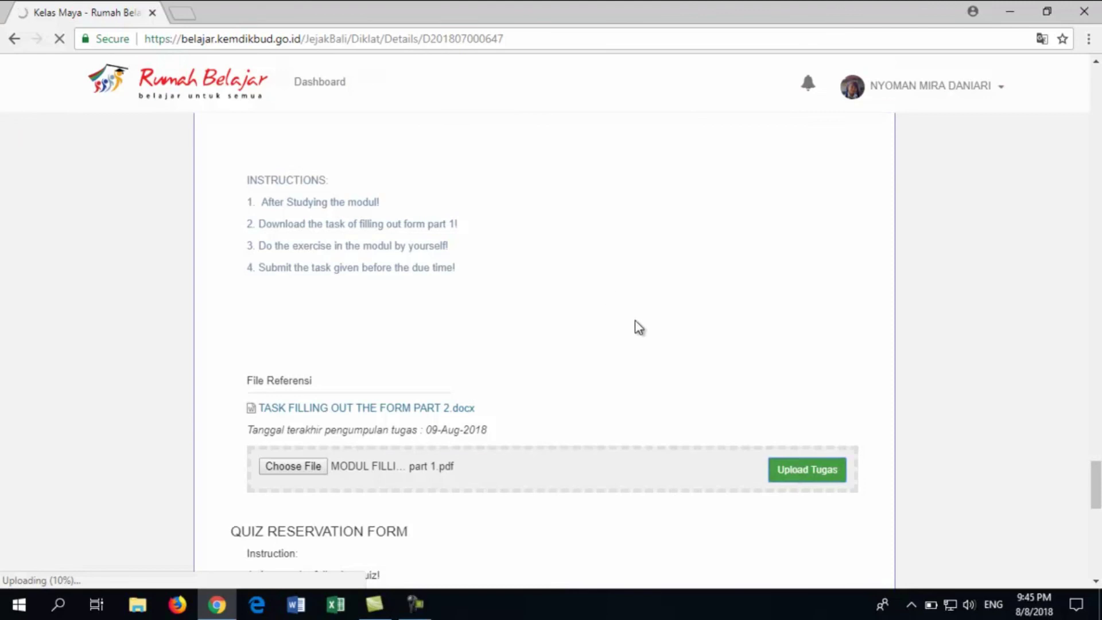
Scroll the reloaded class page down to the Ujian Akhir section
scroll(639, 328, "down", 2)
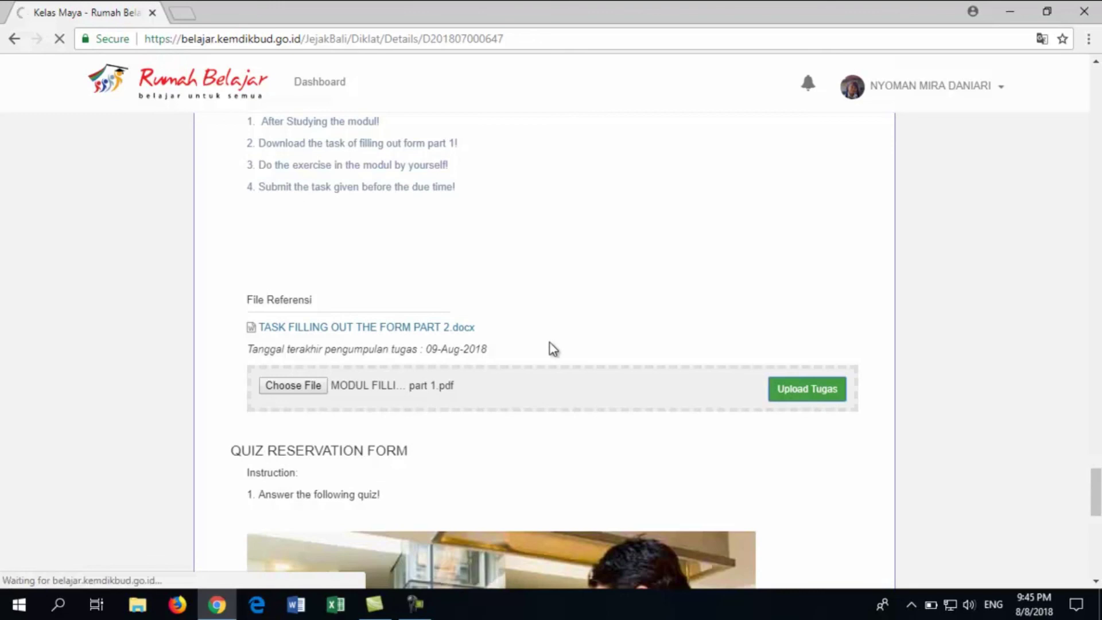
scroll(553, 348, "down", 2)
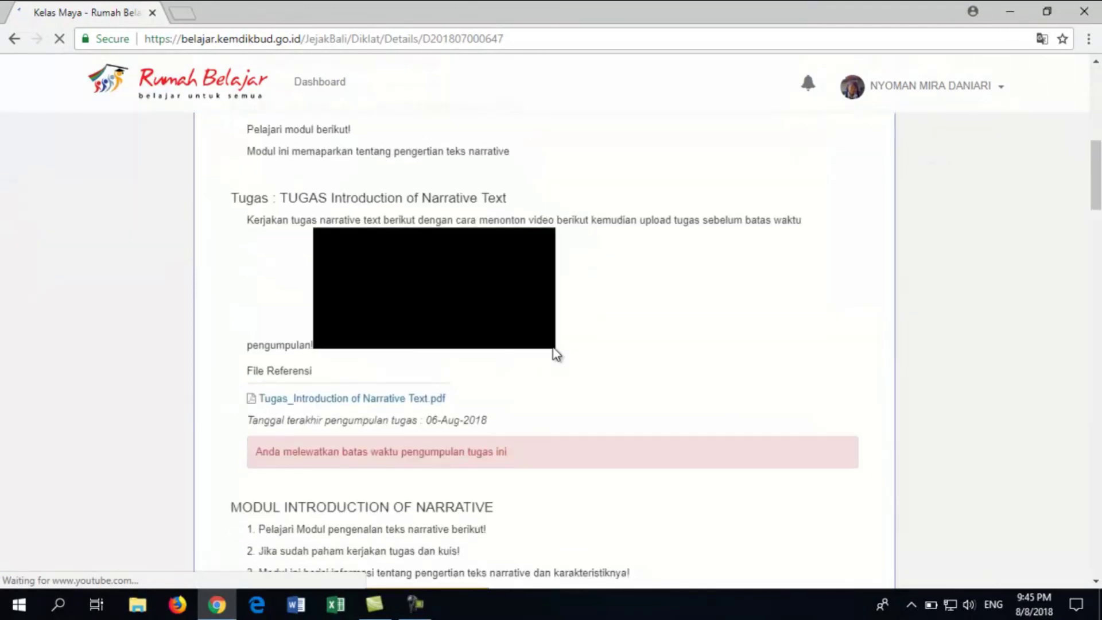
scroll(557, 361, "down", 5)
scroll(689, 356, "down", 5)
left_click_drag(1097, 290, 1097, 537)
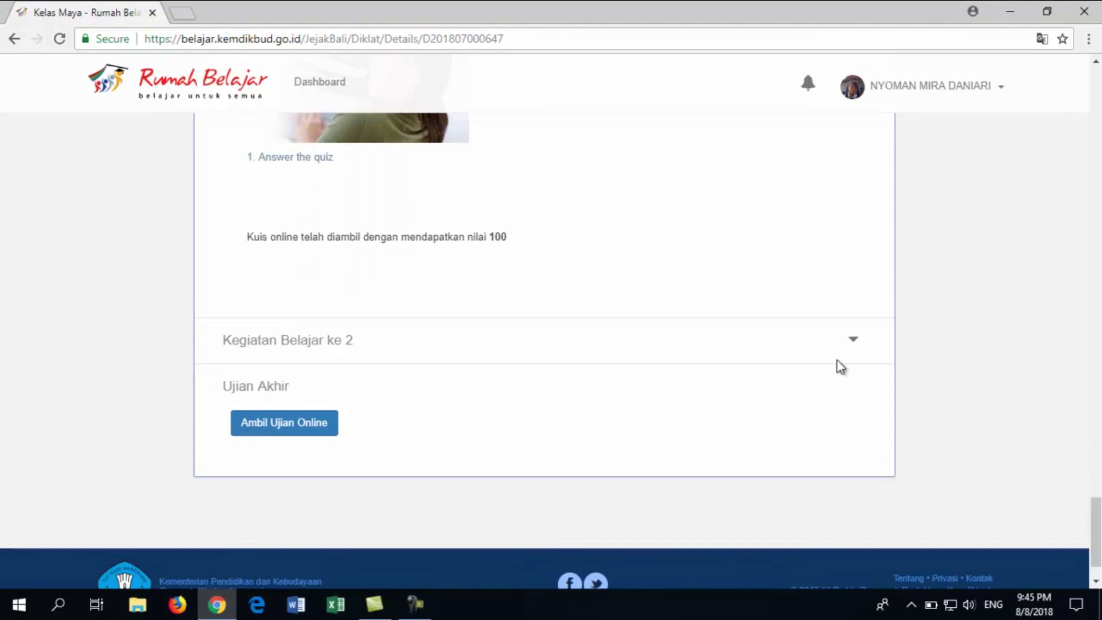
Delete the wrongly uploaded module PDF from Kegiatan Belajar ke 2's task submission
left_click(838, 360)
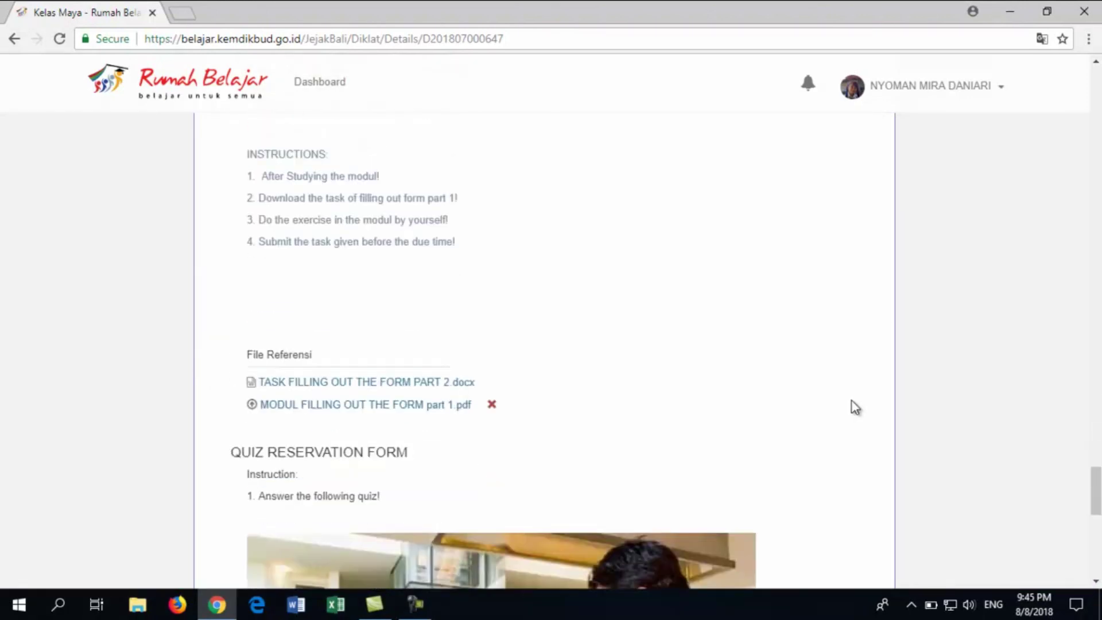
left_click(492, 406)
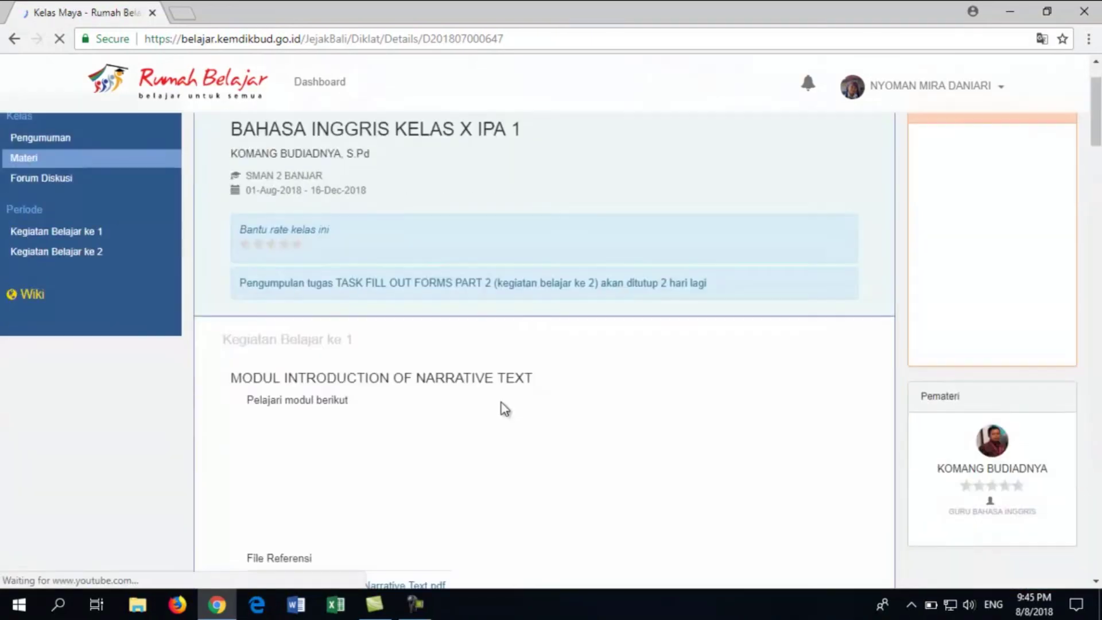
scroll(1082, 163, "down", 5)
left_click_drag(1094, 165, 1098, 510)
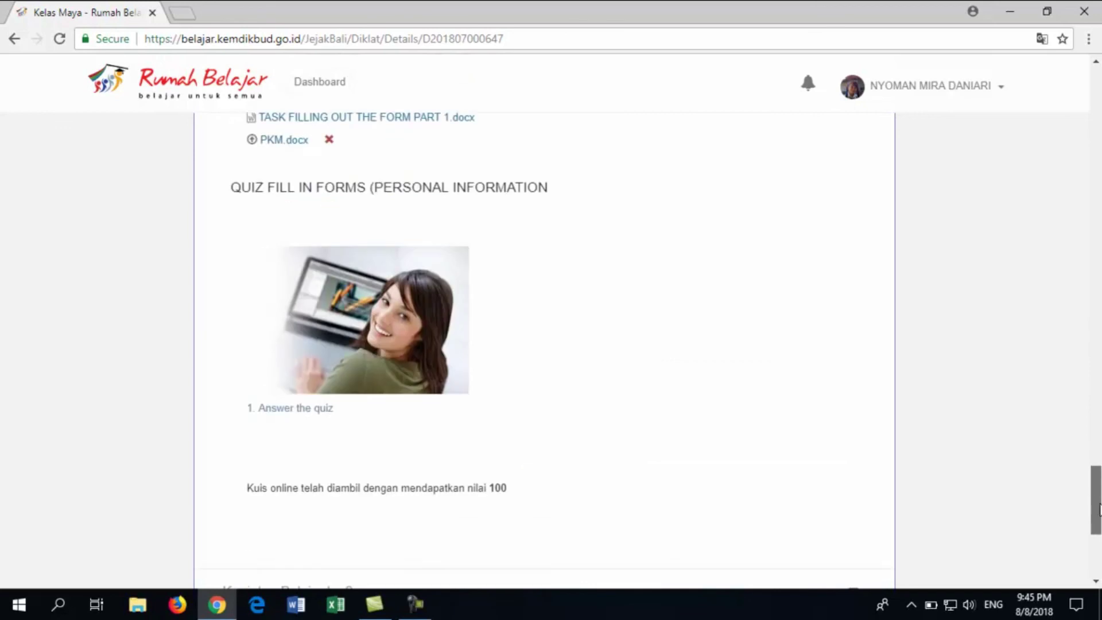
scroll(933, 508, "down", 4)
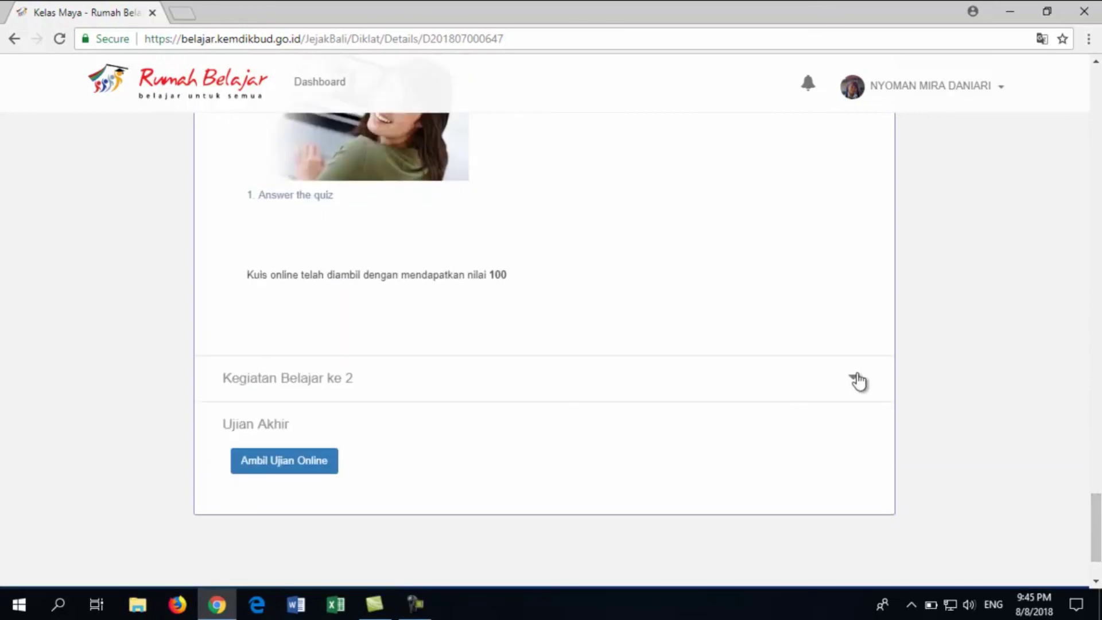
left_click(854, 379)
scroll(854, 384, "down", 10)
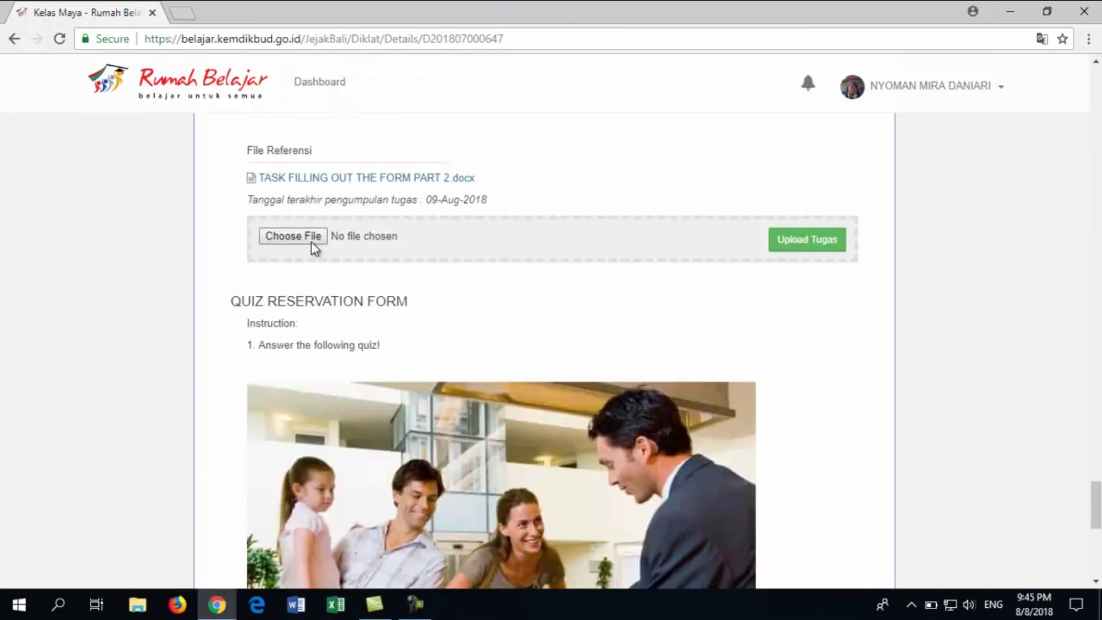
Upload Tugas_Introduction of Narrative Text.pdf as the Part 2 task answer
left_click(313, 243)
double_click(476, 152)
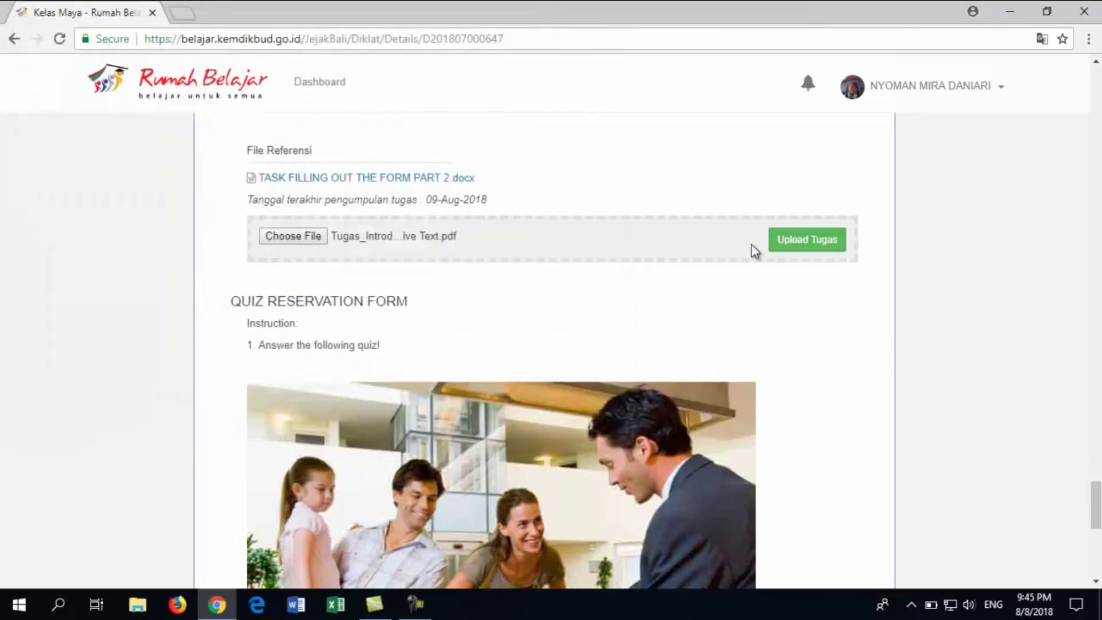
left_click(782, 244)
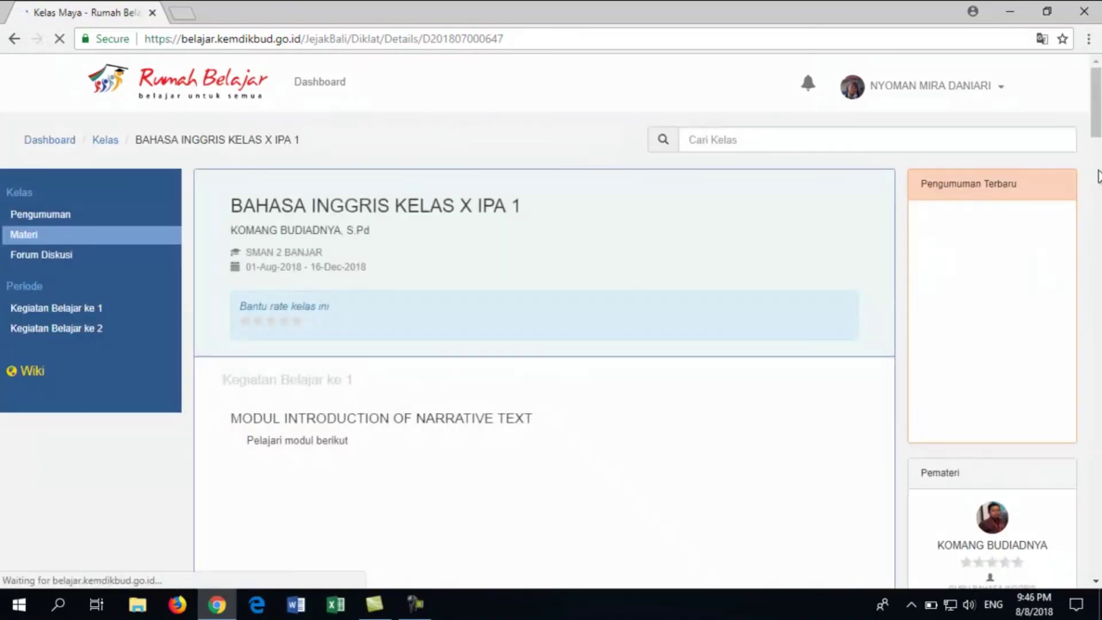
scroll(332, 366, "down", 20)
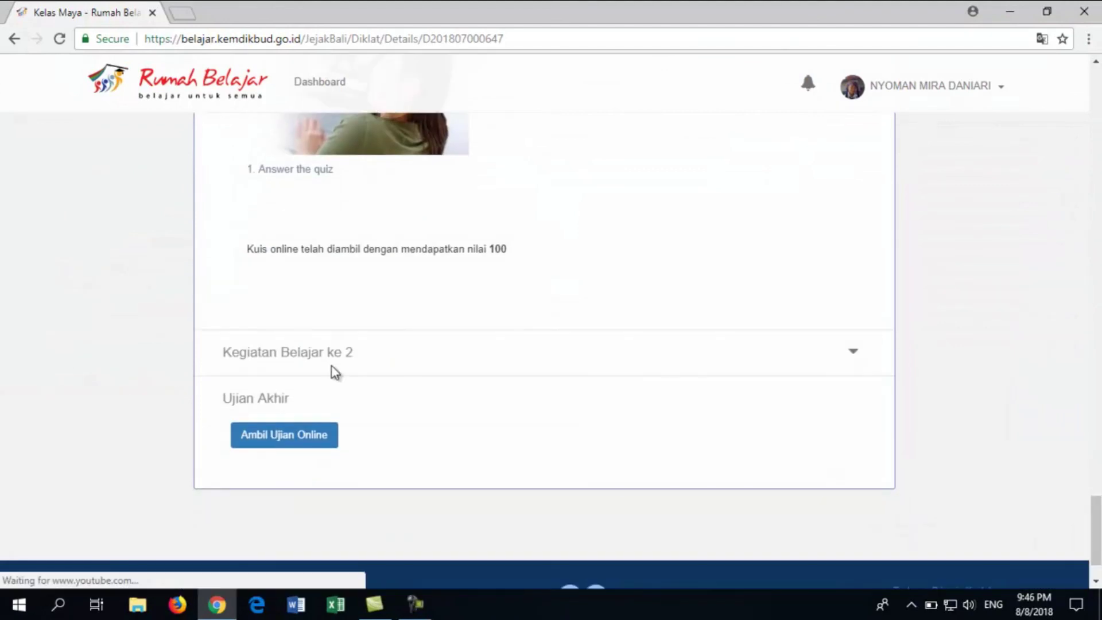
Expand Kegiatan Belajar ke 2 and look through File Referensi and the quiz sections to check the submission
left_click(332, 367)
scroll(471, 353, "down", 12)
scroll(495, 345, "down", 8)
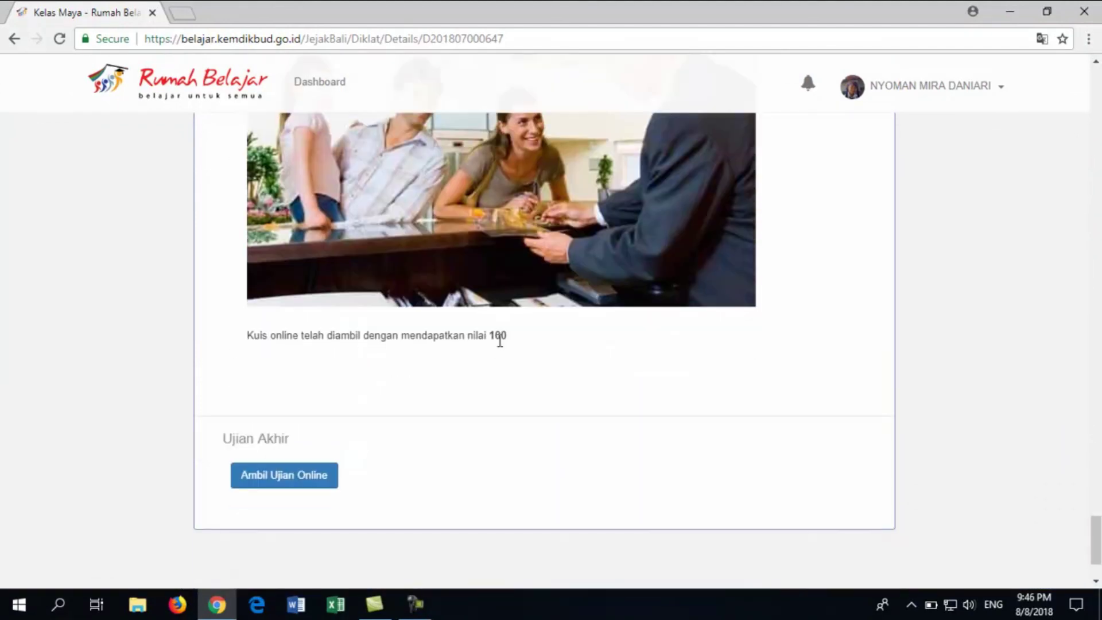
scroll(487, 326, "up", 6)
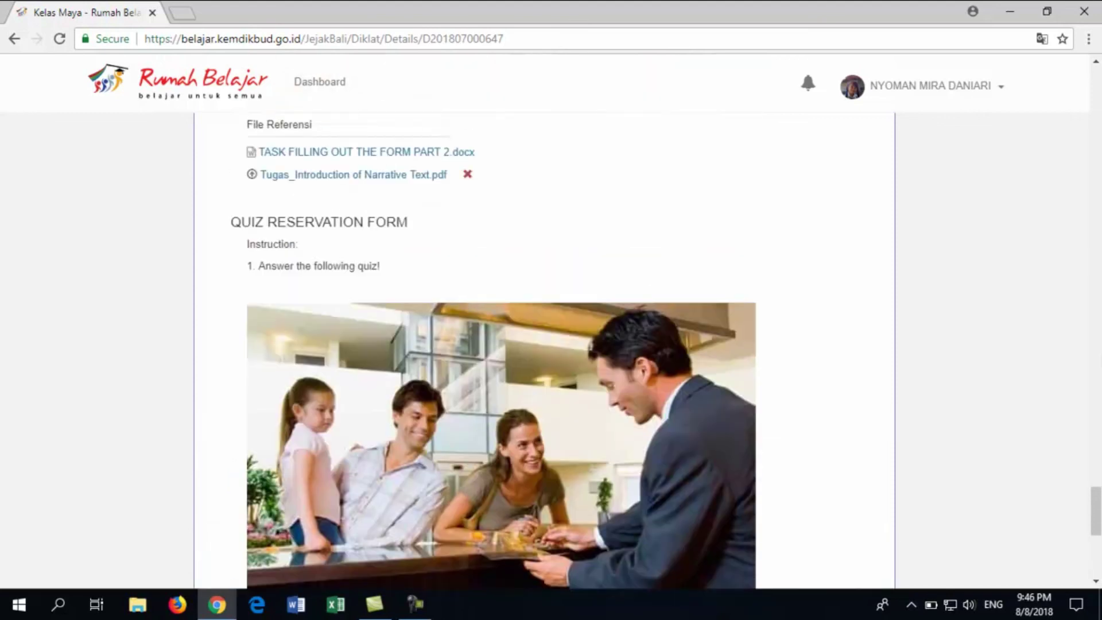
left_click_drag(1098, 498, 1098, 311)
scroll(1100, 310, "up", 1)
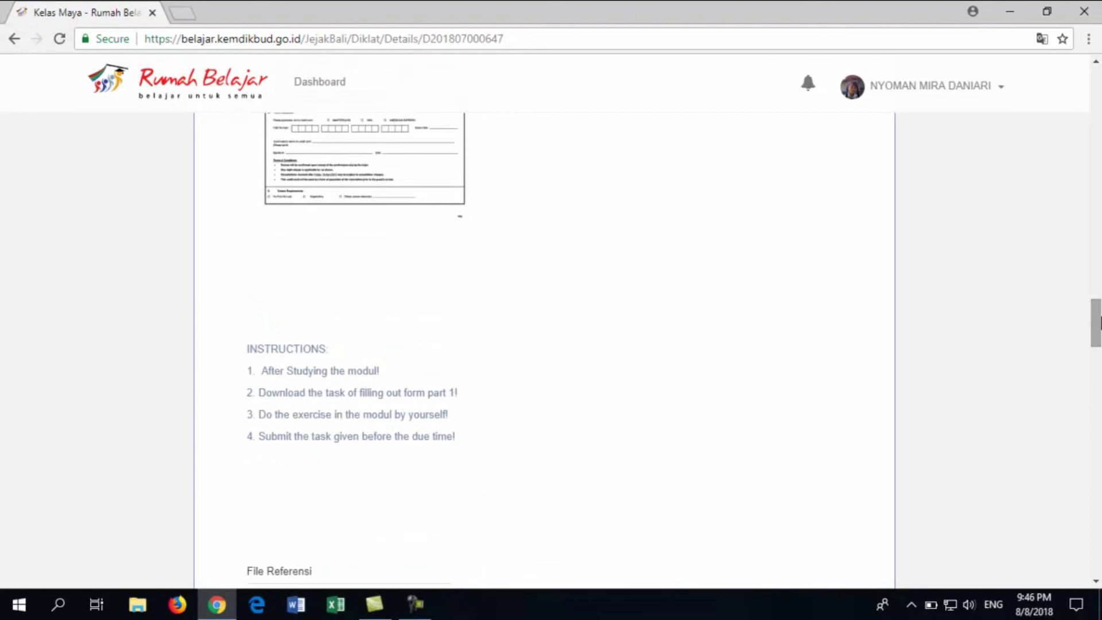
left_click_drag(1098, 323, 1100, 361)
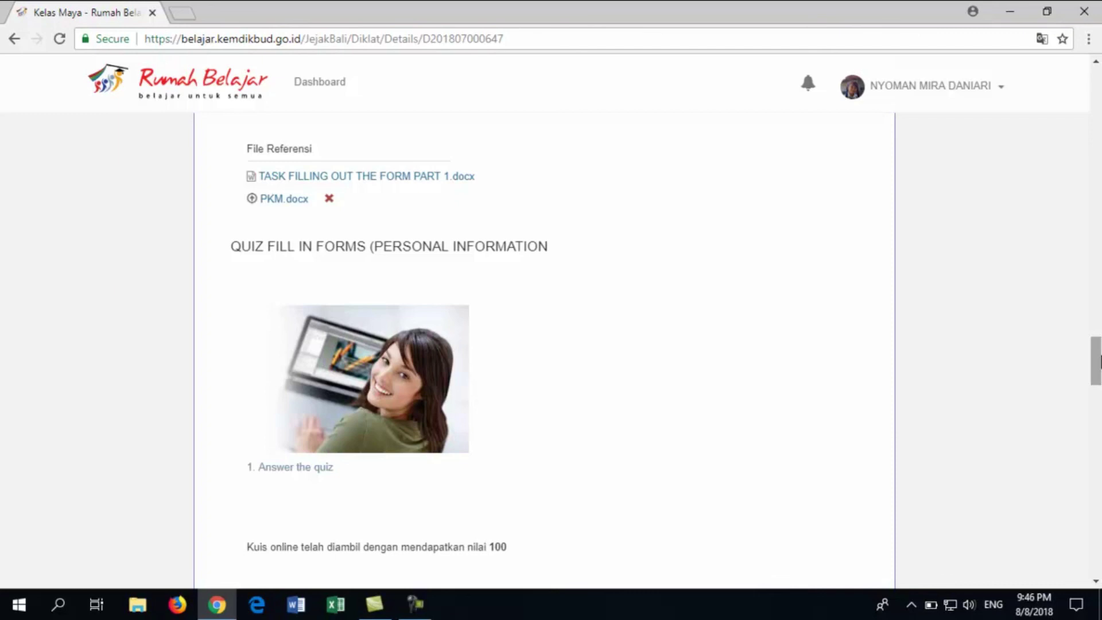
Log out of Kelas Maya from the account menu and stop the screen recording
left_click(1000, 94)
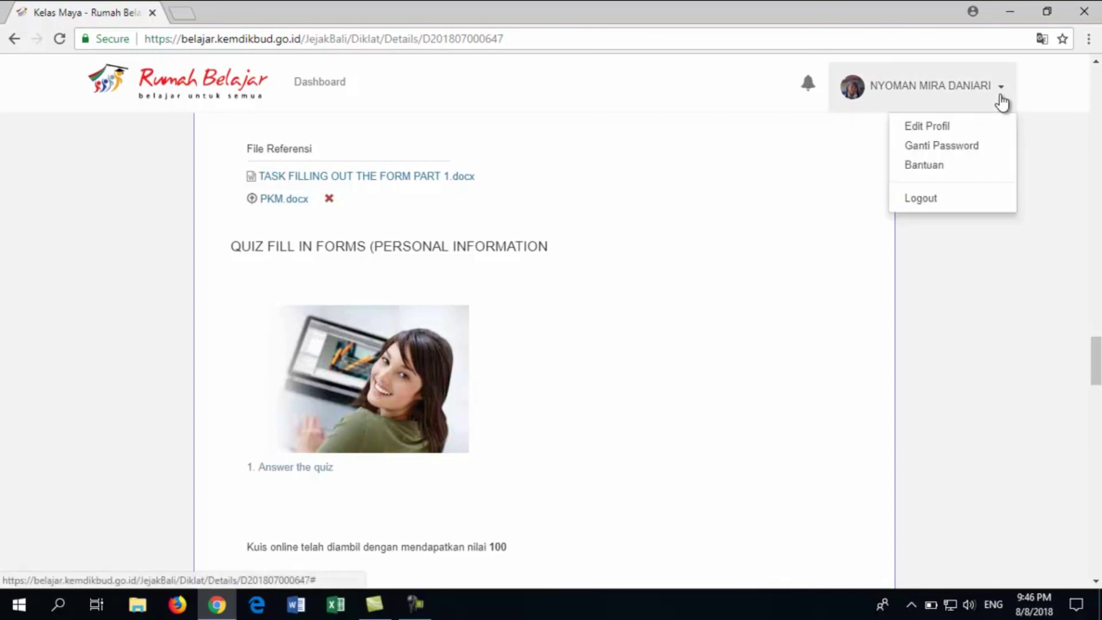
left_click(970, 198)
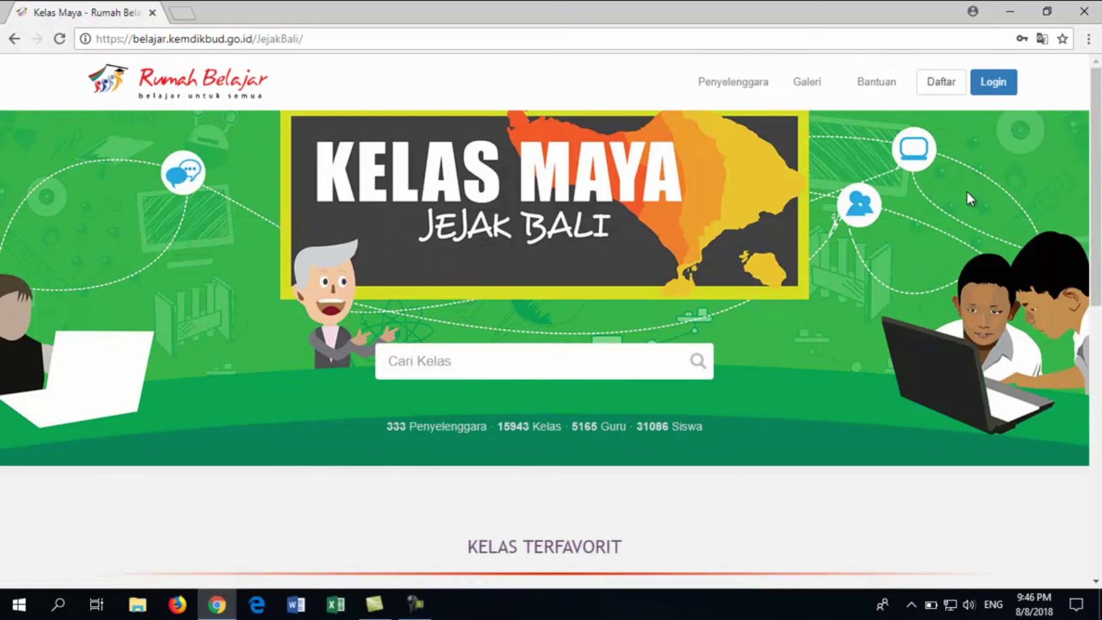
left_click(415, 604)
left_click(1068, 529)
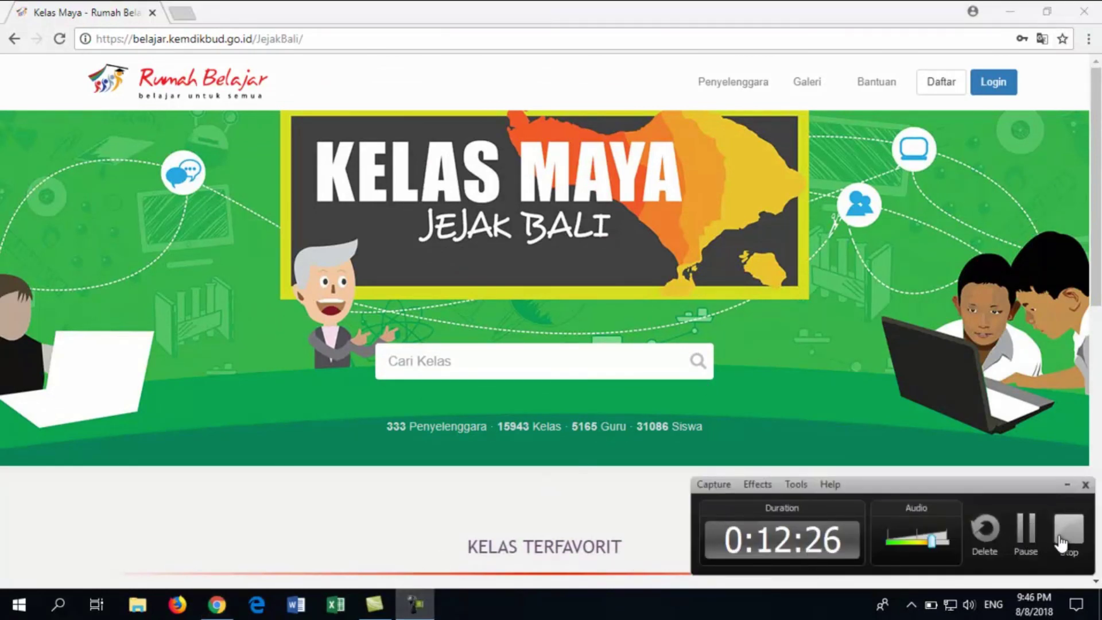